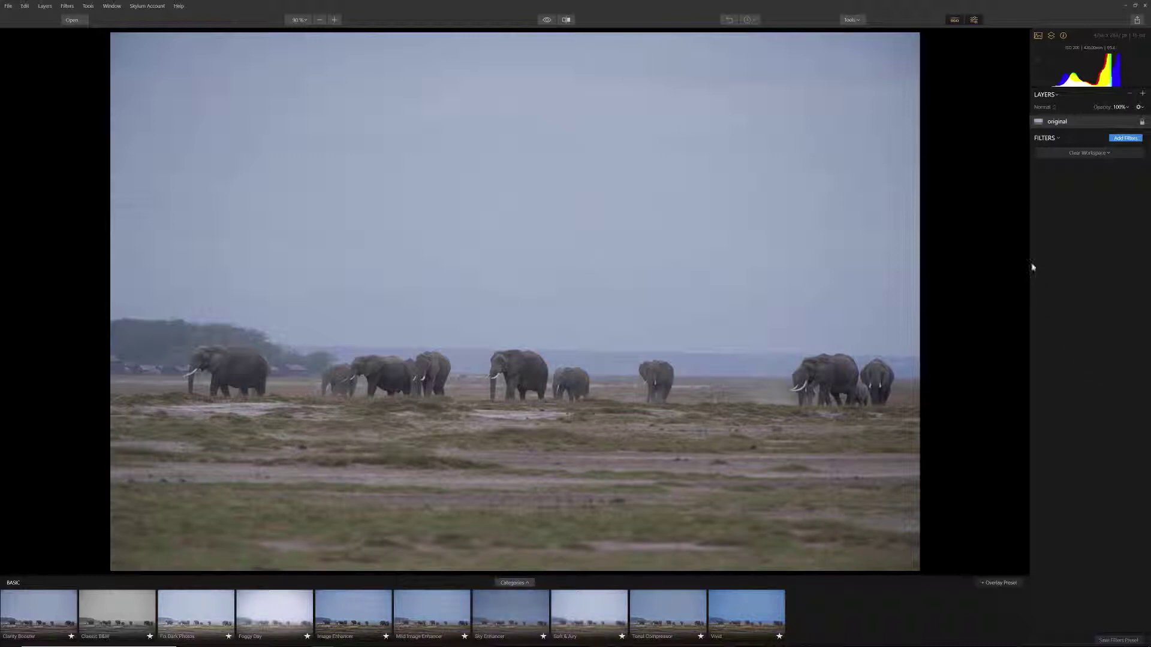
Hide the Presets filmstrip so the elephant photo fills more of the workspace
{"action": "left_click", "coordinate": [953, 21]}
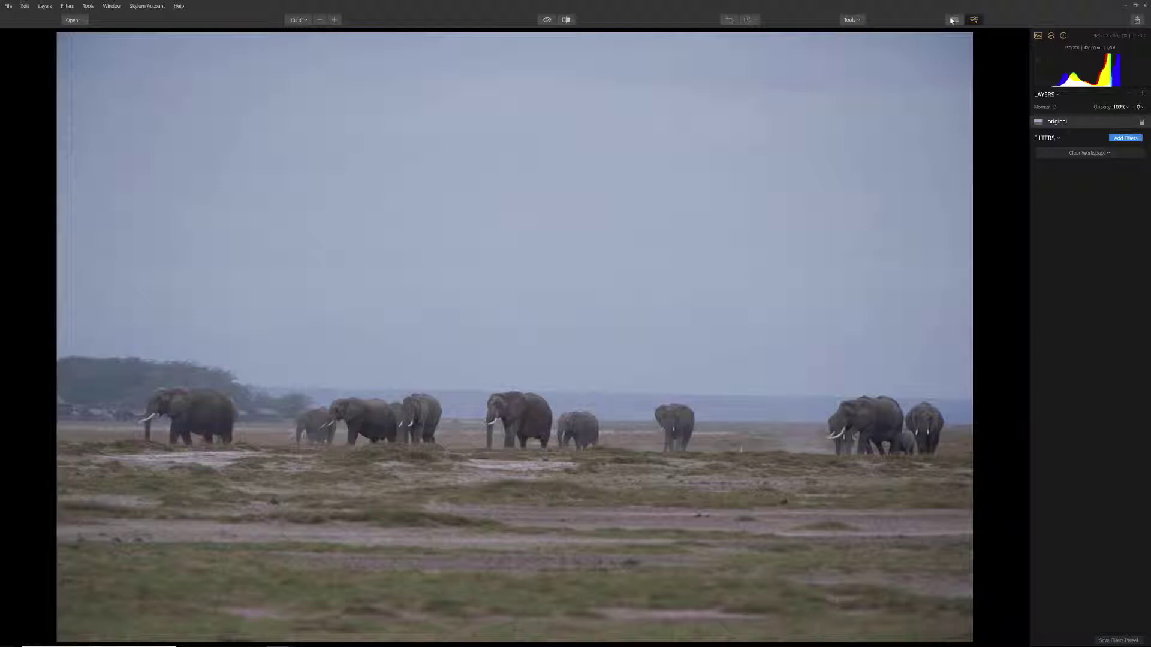
Crop the elephant photo with Free aspect at 0° angle, trimming the bottom foreground strip
{"action": "left_click", "coordinate": [858, 21]}
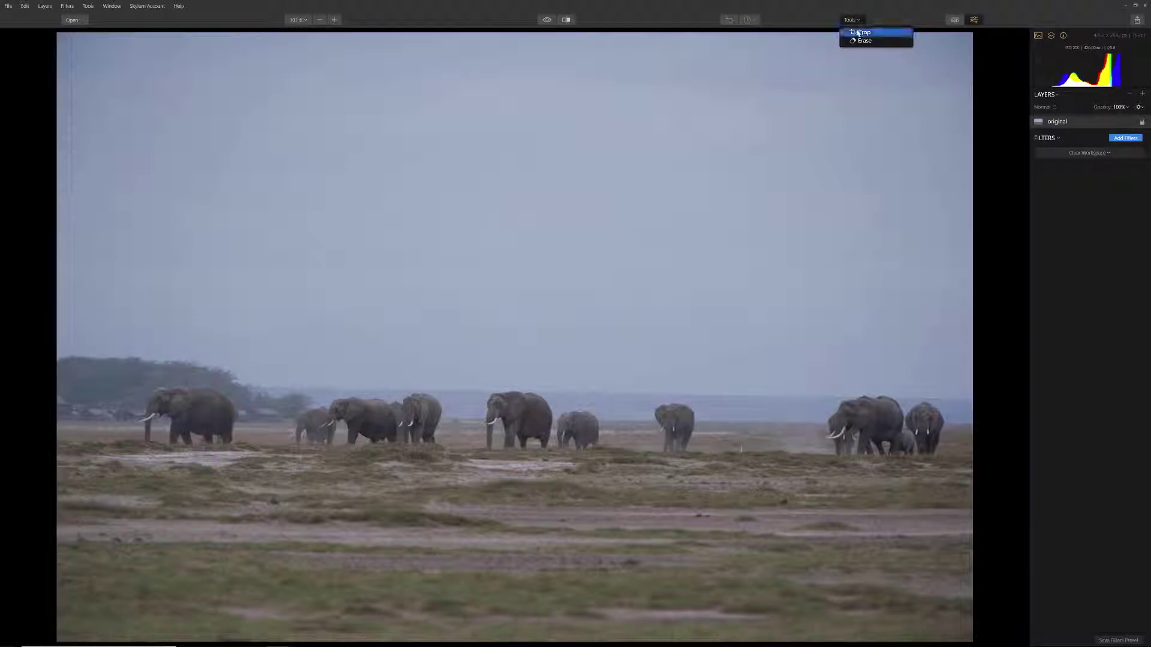
{"action": "left_click", "coordinate": [859, 33]}
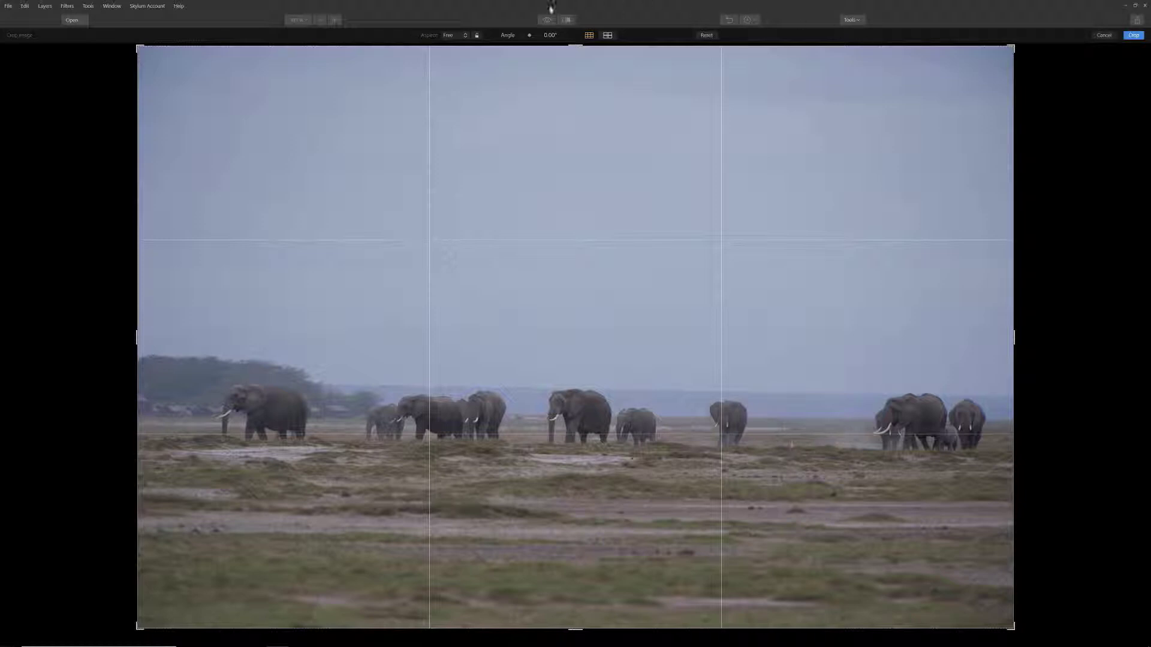
{"action": "left_click", "coordinate": [467, 37]}
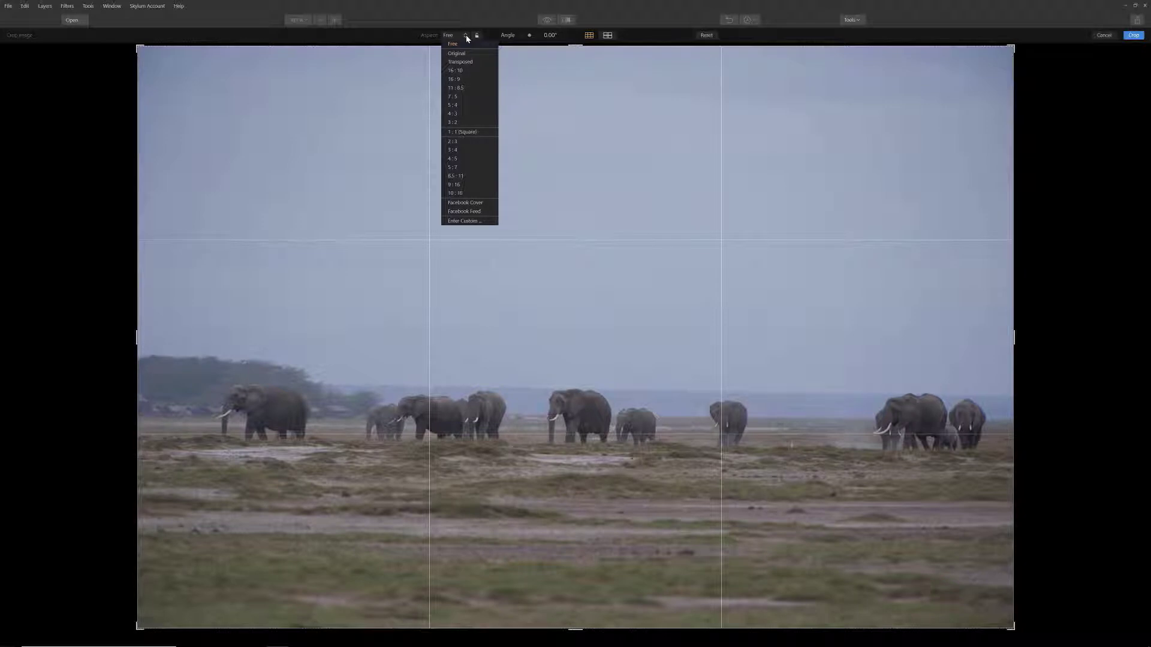
{"action": "left_click", "coordinate": [898, 43]}
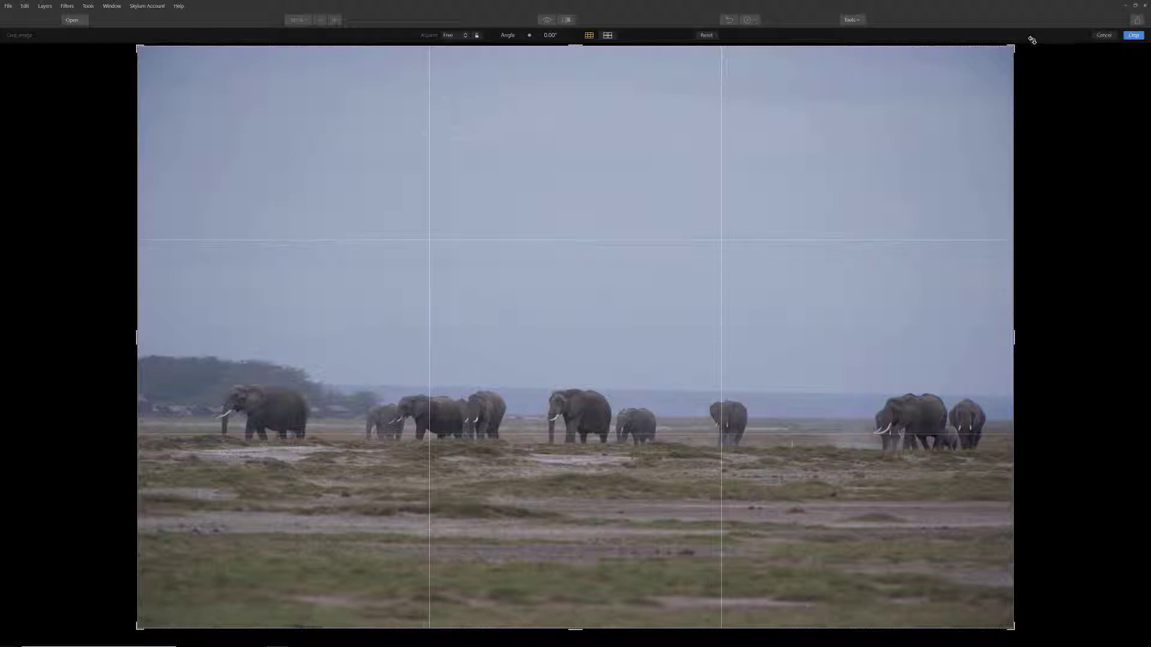
{"action": "left_click_drag", "start_coordinate": [1028, 40], "coordinate": [1018, 141]}
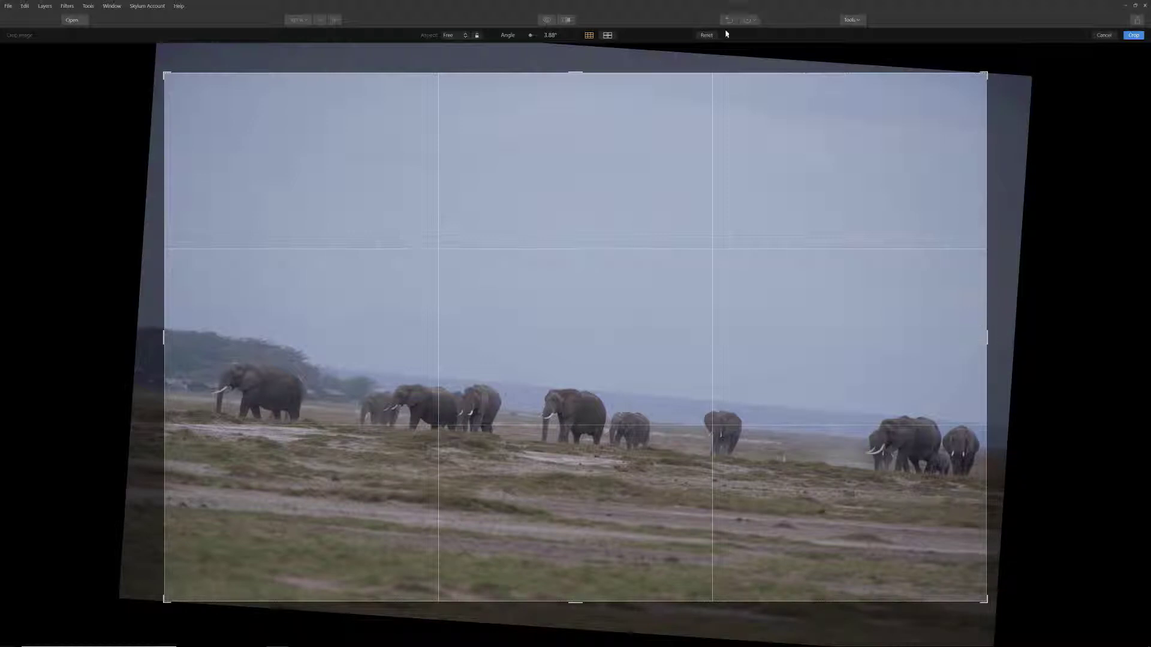
{"action": "left_click", "coordinate": [706, 35]}
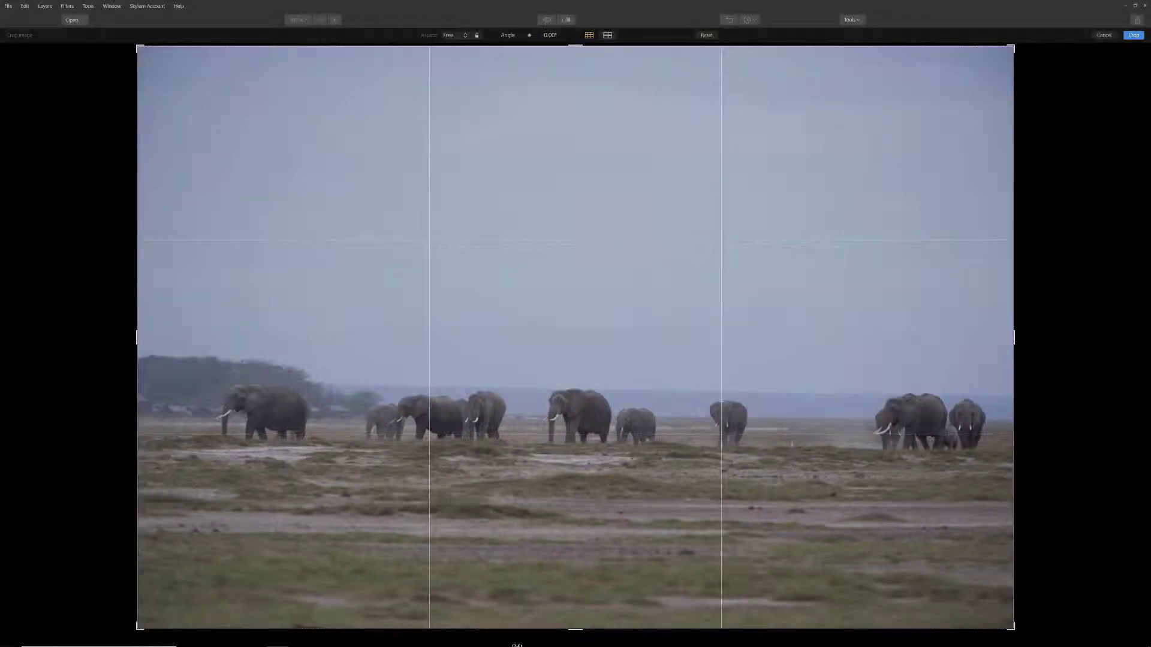
{"action": "left_click_drag", "start_coordinate": [576, 628], "coordinate": [569, 577]}
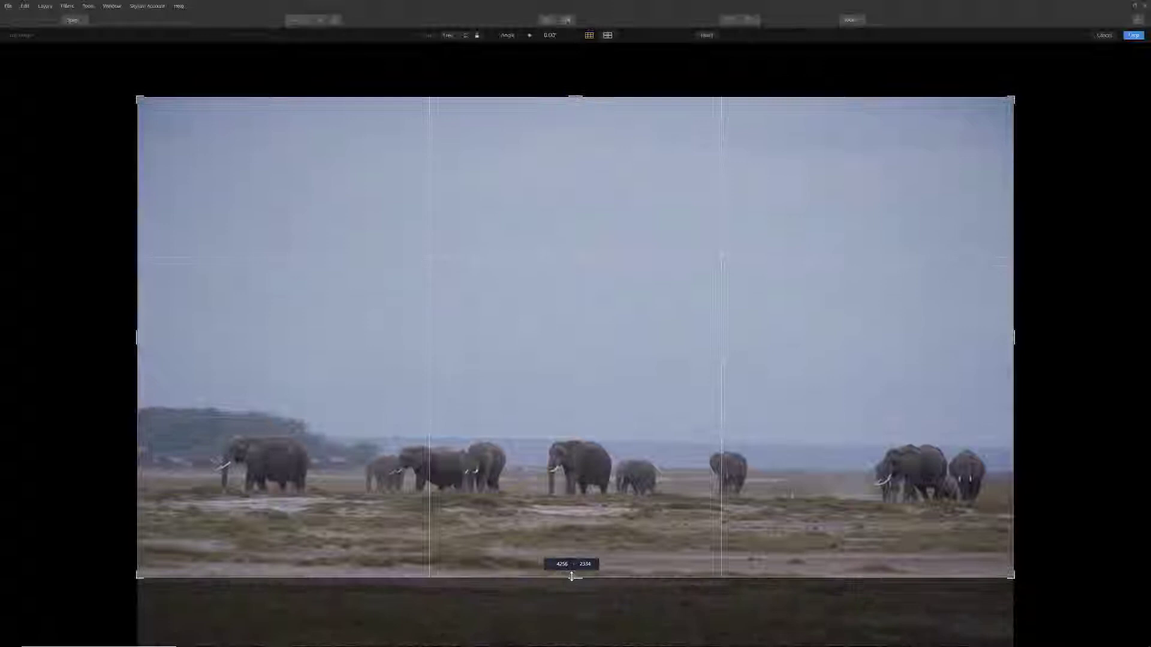
Apply the crop, then add RAW Develop with Temperature 5306 and slightly raised exposure
{"action": "left_click", "coordinate": [1134, 35]}
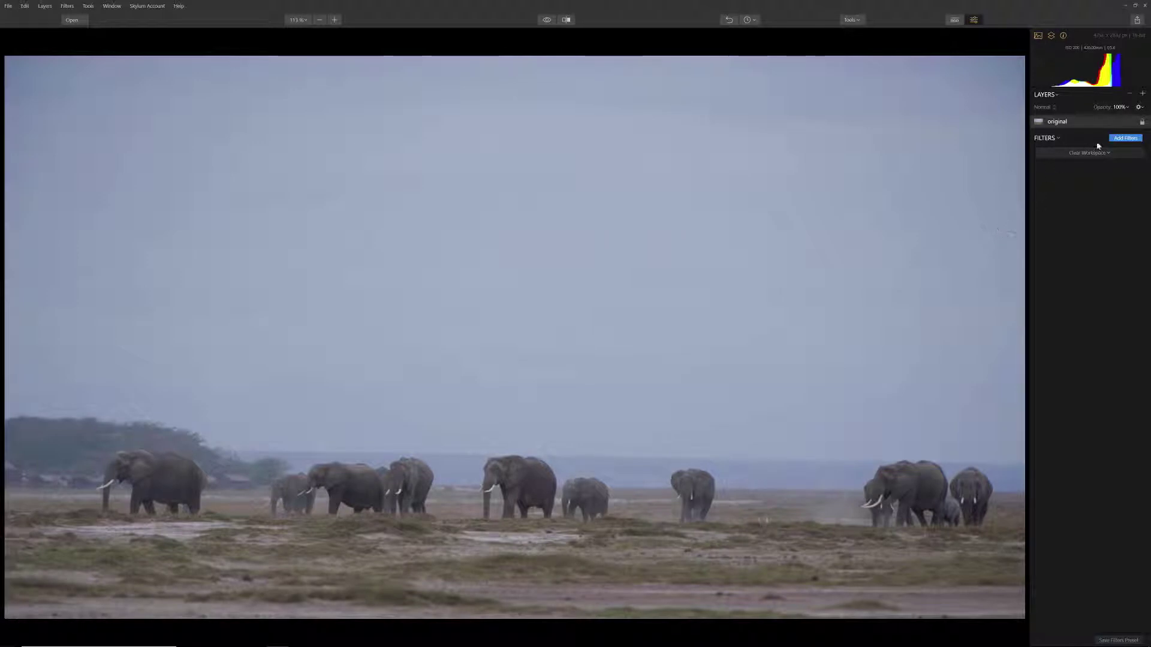
{"action": "left_click", "coordinate": [1123, 139]}
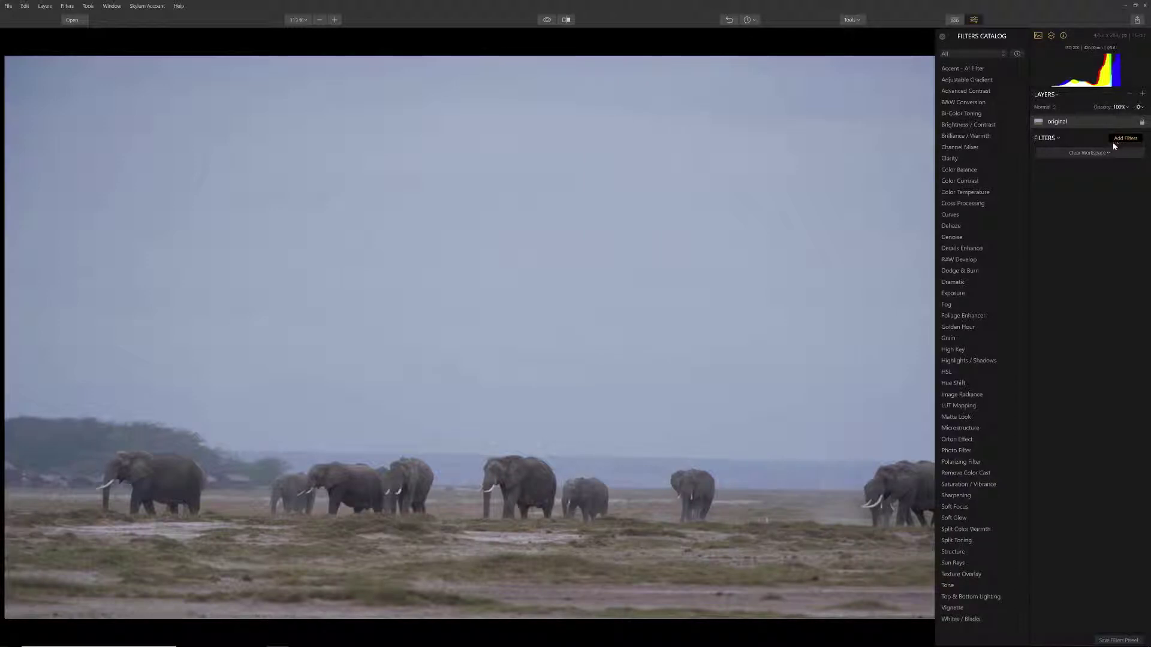
{"action": "left_click", "coordinate": [961, 259]}
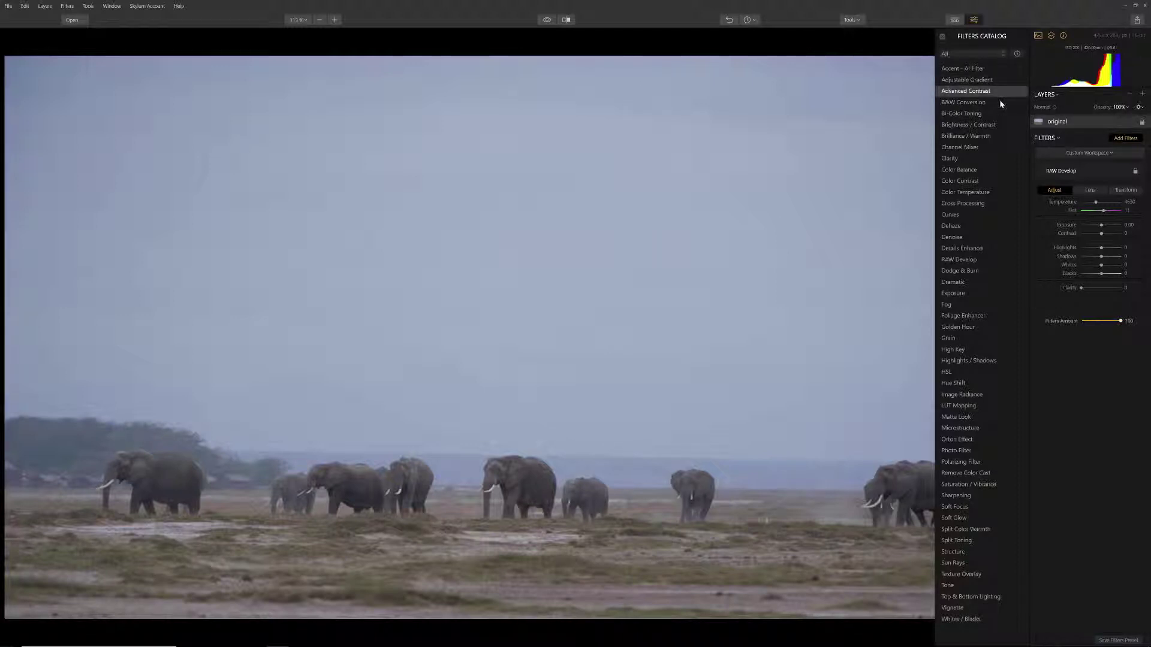
{"action": "left_click", "coordinate": [1131, 139]}
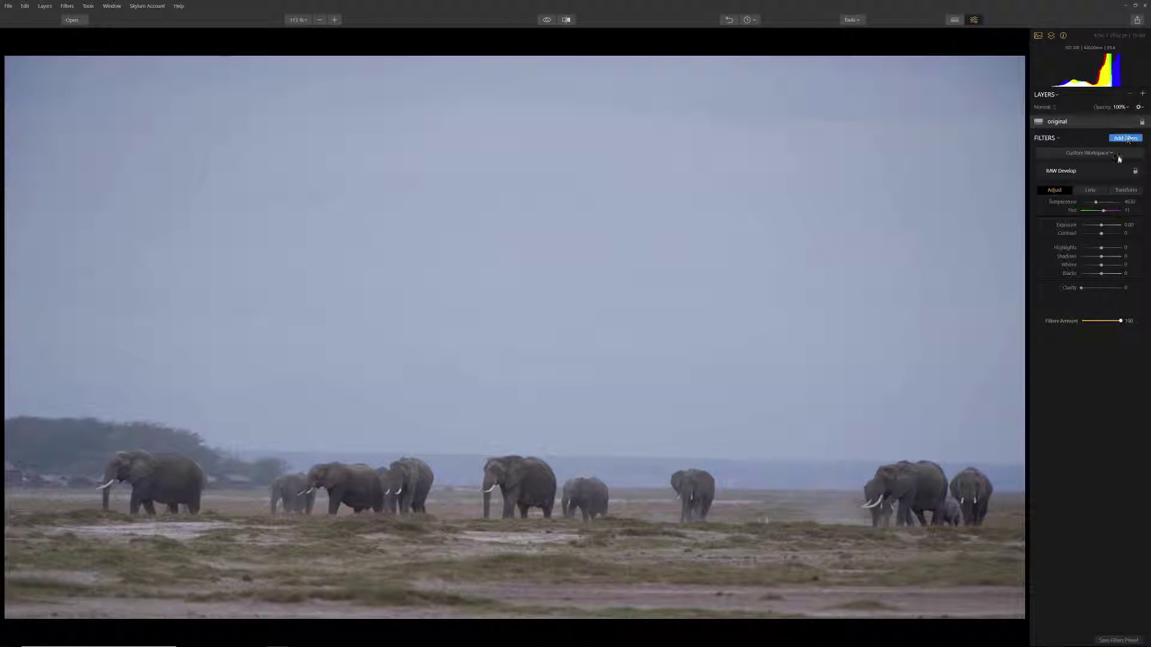
{"action": "left_click_drag", "start_coordinate": [1097, 203], "coordinate": [1100, 204]}
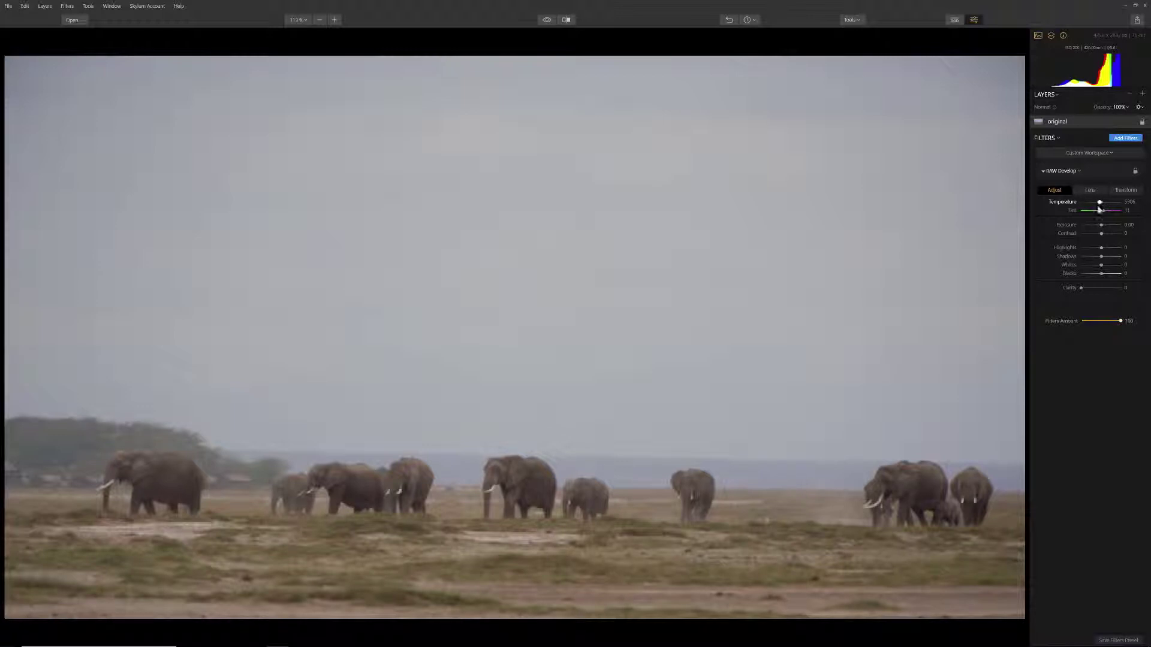
{"action": "left_click_drag", "start_coordinate": [1100, 225], "coordinate": [1103, 227]}
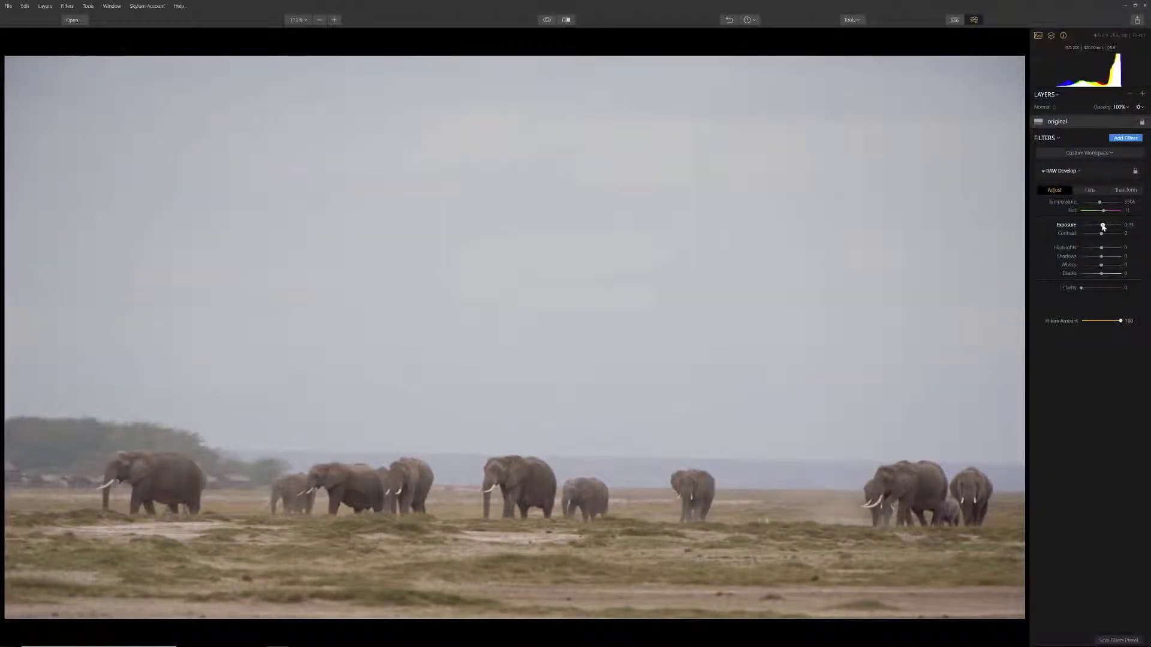
Add Skies_00590.jpg as a new image layer and toggle its visibility to compare
{"action": "left_click", "coordinate": [1143, 94]}
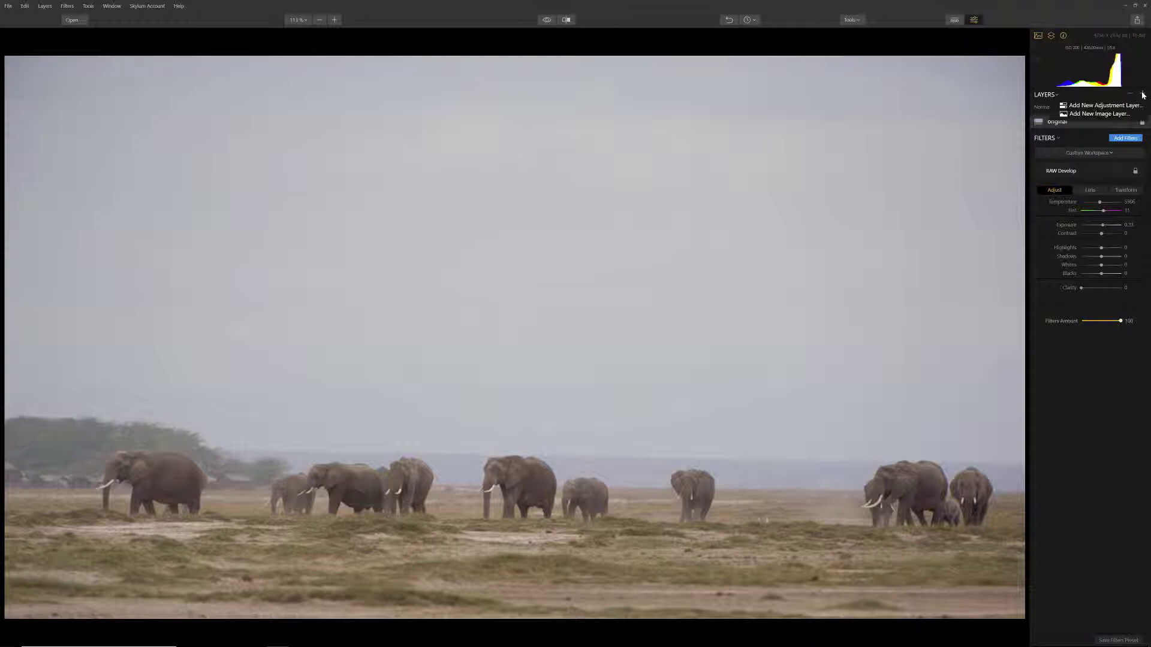
{"action": "left_click", "coordinate": [1117, 115]}
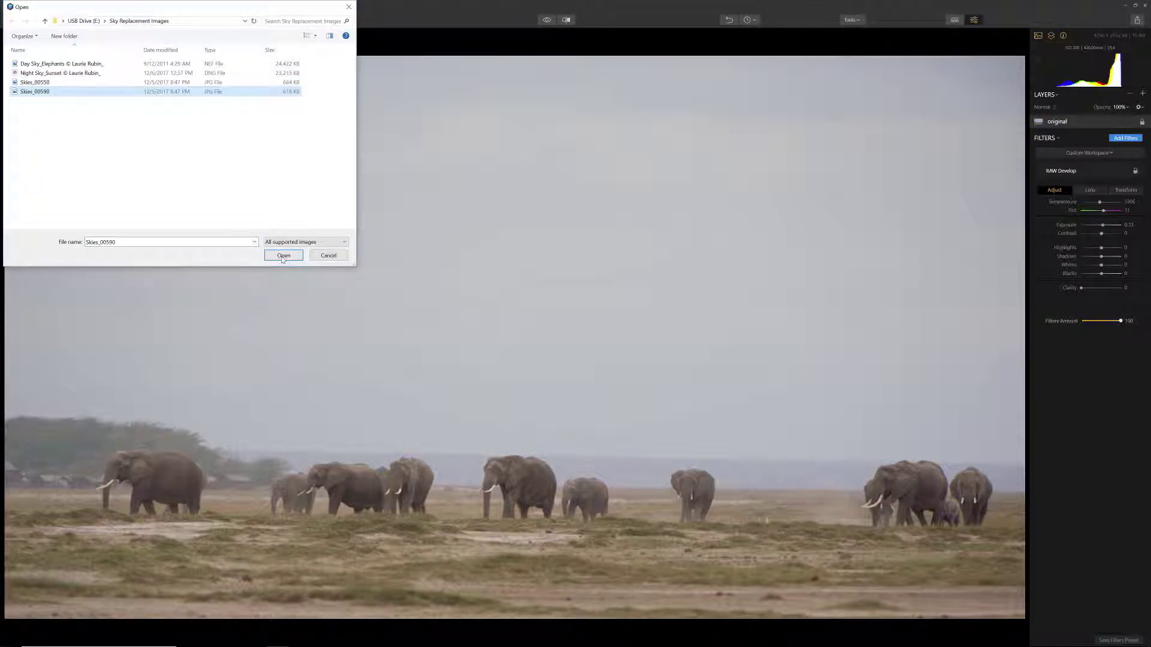
{"action": "left_click", "coordinate": [284, 256]}
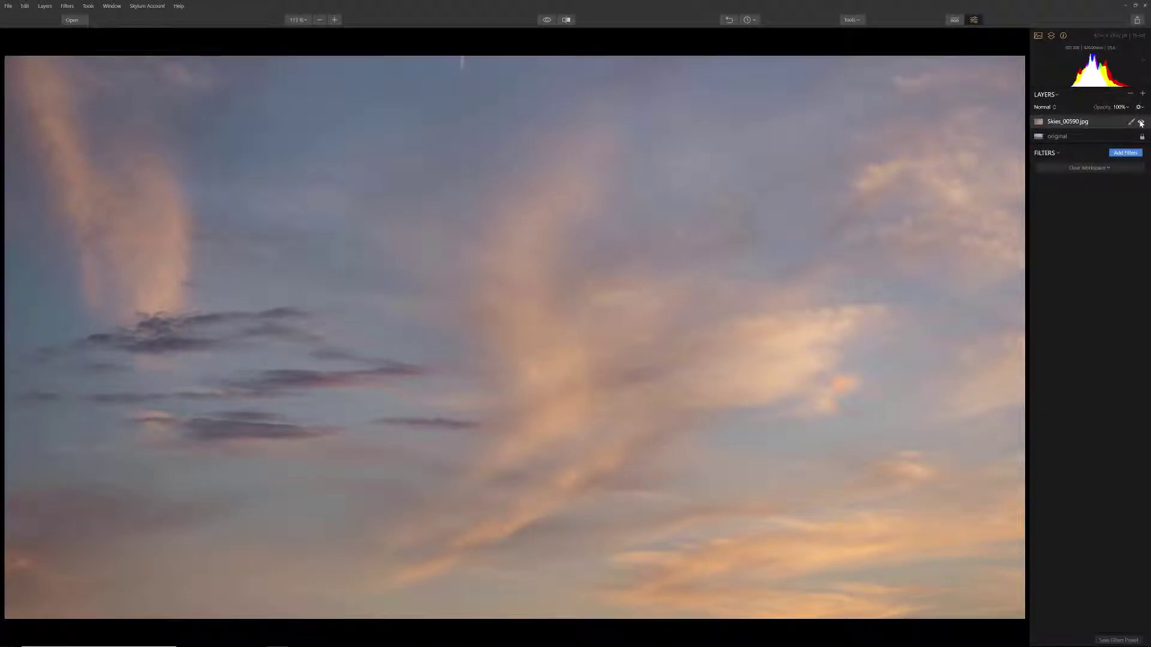
{"action": "left_click", "coordinate": [1141, 123]}
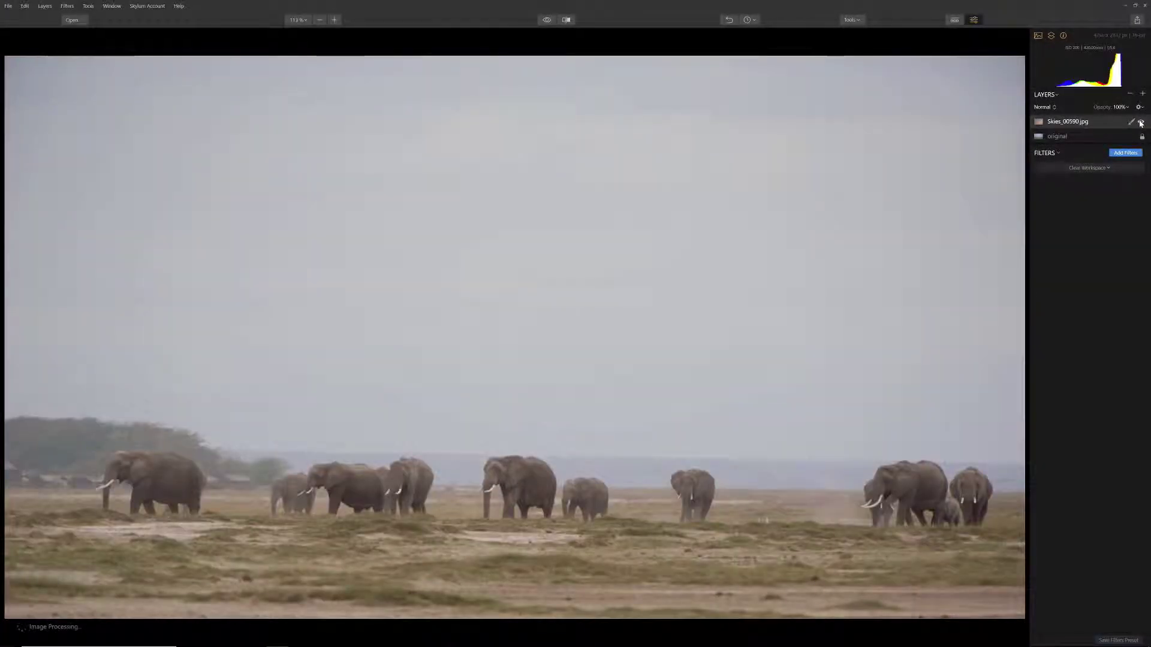
{"action": "left_click", "coordinate": [1141, 123]}
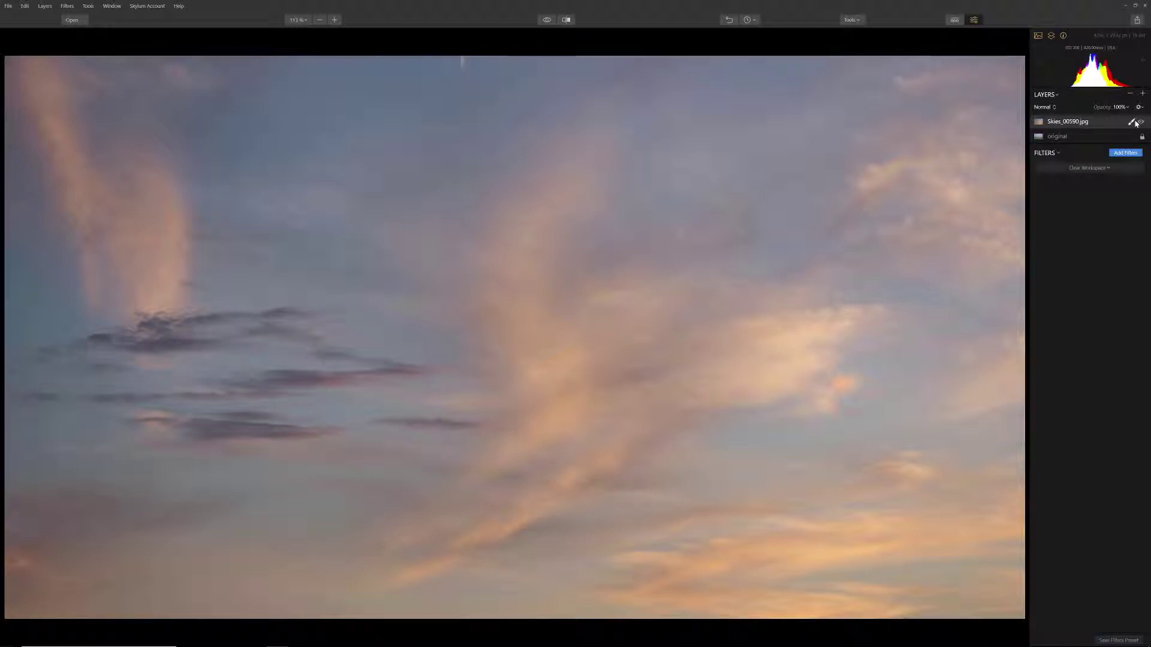
Give the sky layer a gradient mask across the horizon, raising its top transition line
{"action": "left_click", "coordinate": [1132, 122]}
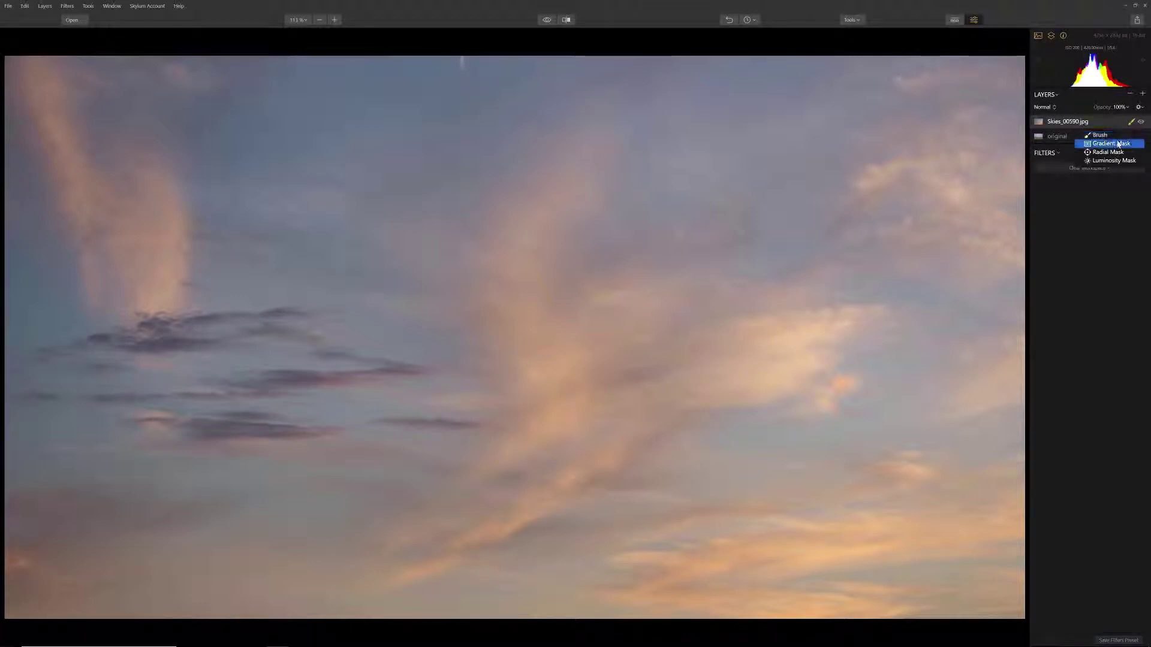
{"action": "left_click", "coordinate": [1117, 144]}
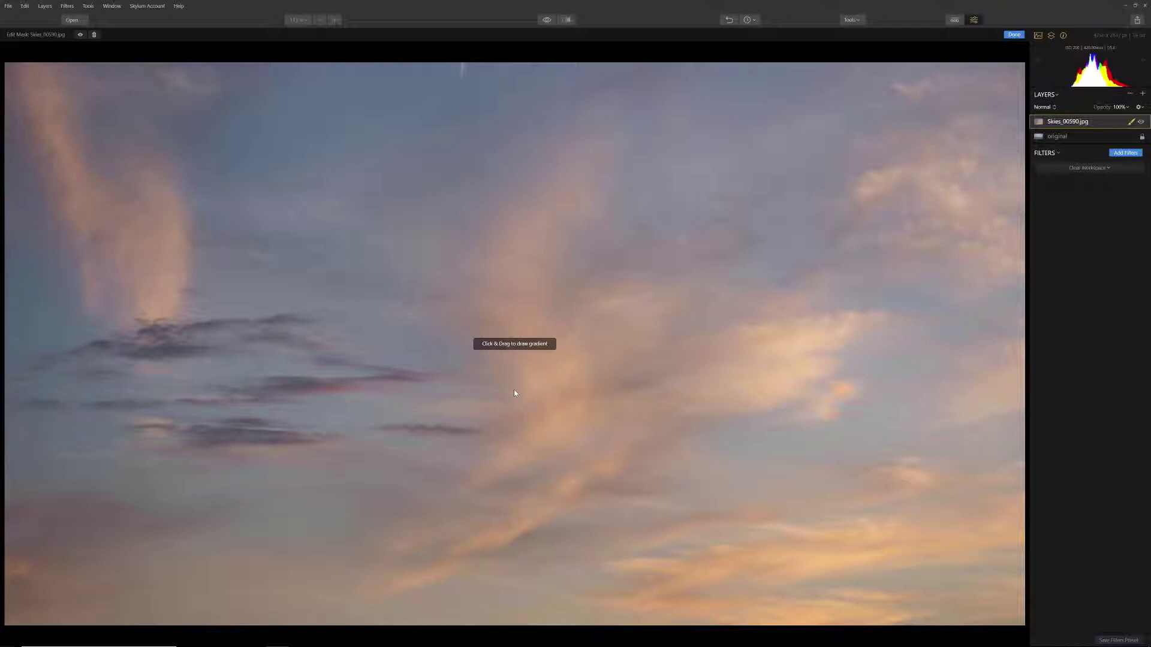
{"action": "mouse_move", "coordinate": [513, 389]}
{"action": "left_mouse_down"}
{"action": "mouse_move", "coordinate": [511, 445]}
{"action": "mouse_move", "coordinate": [522, 389]}
{"action": "left_mouse_up"}
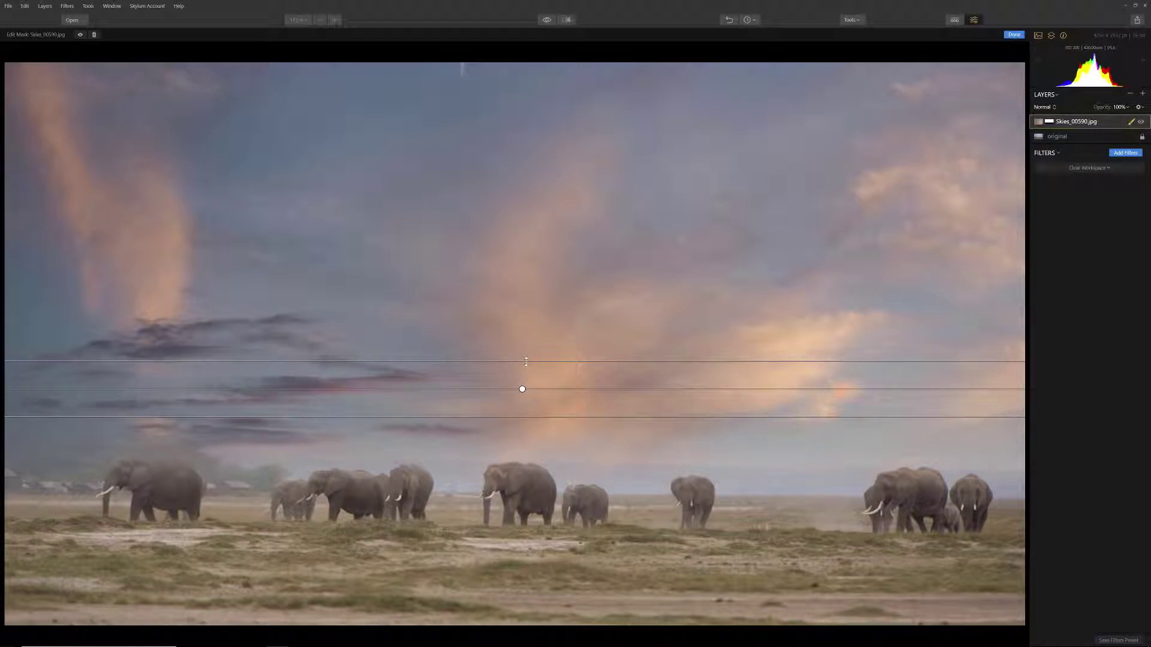
{"action": "left_click_drag", "start_coordinate": [526, 362], "coordinate": [526, 339]}
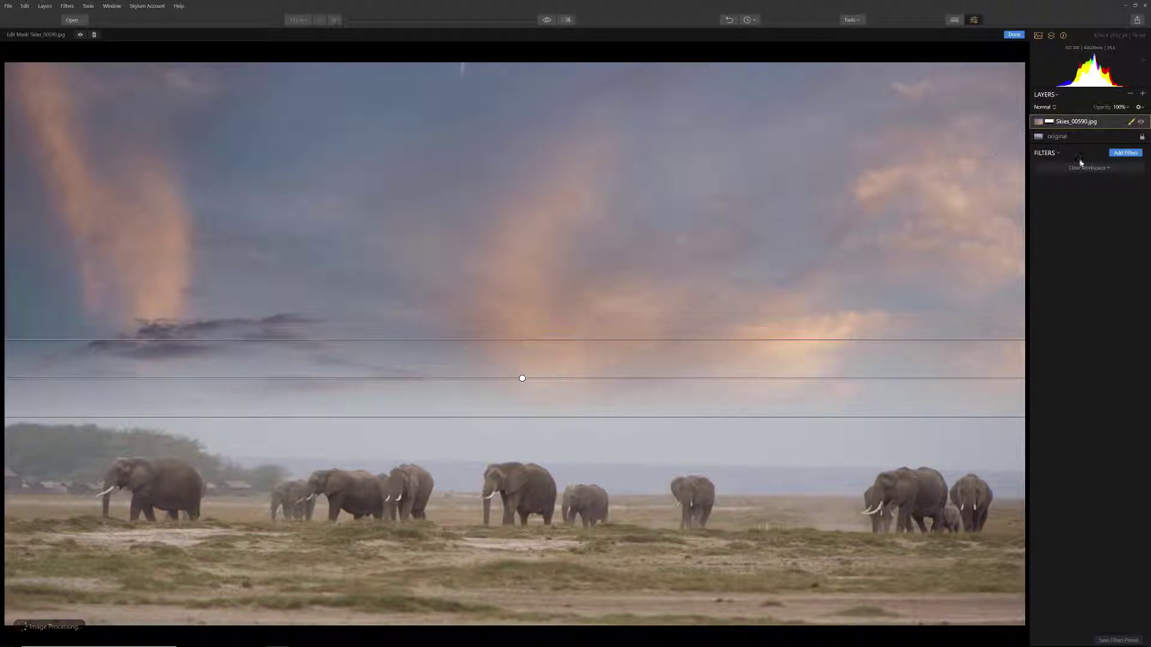
Finish the gradient mask and toggle the sky layer off and on to compare
{"action": "left_click", "coordinate": [1013, 34]}
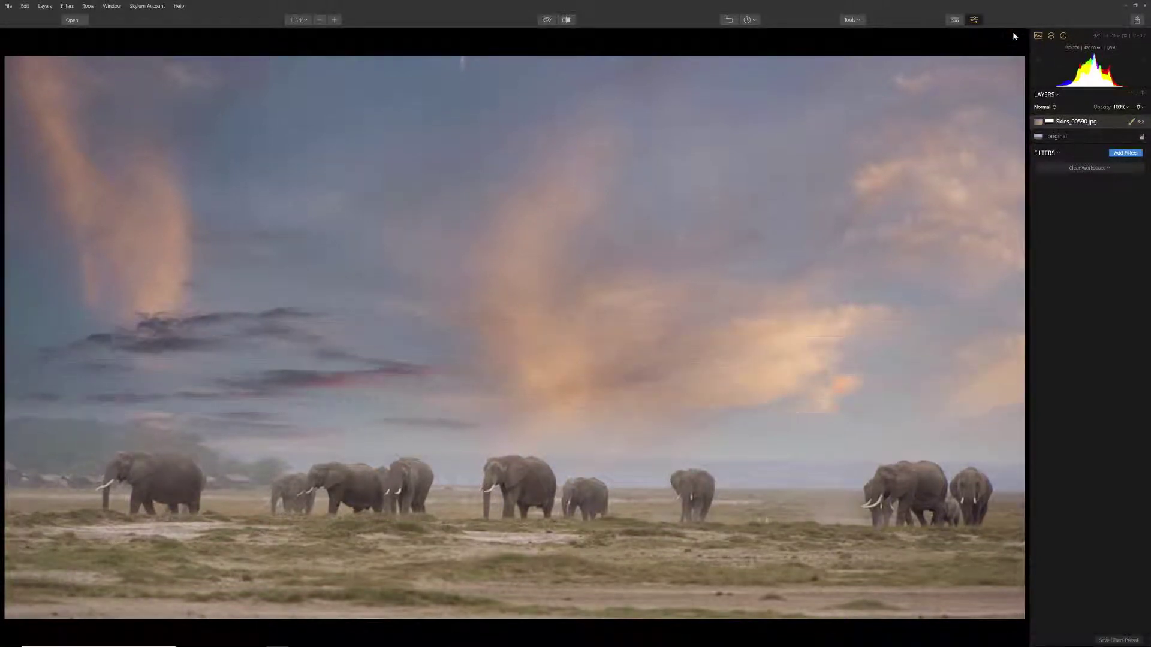
{"action": "left_click", "coordinate": [1143, 122]}
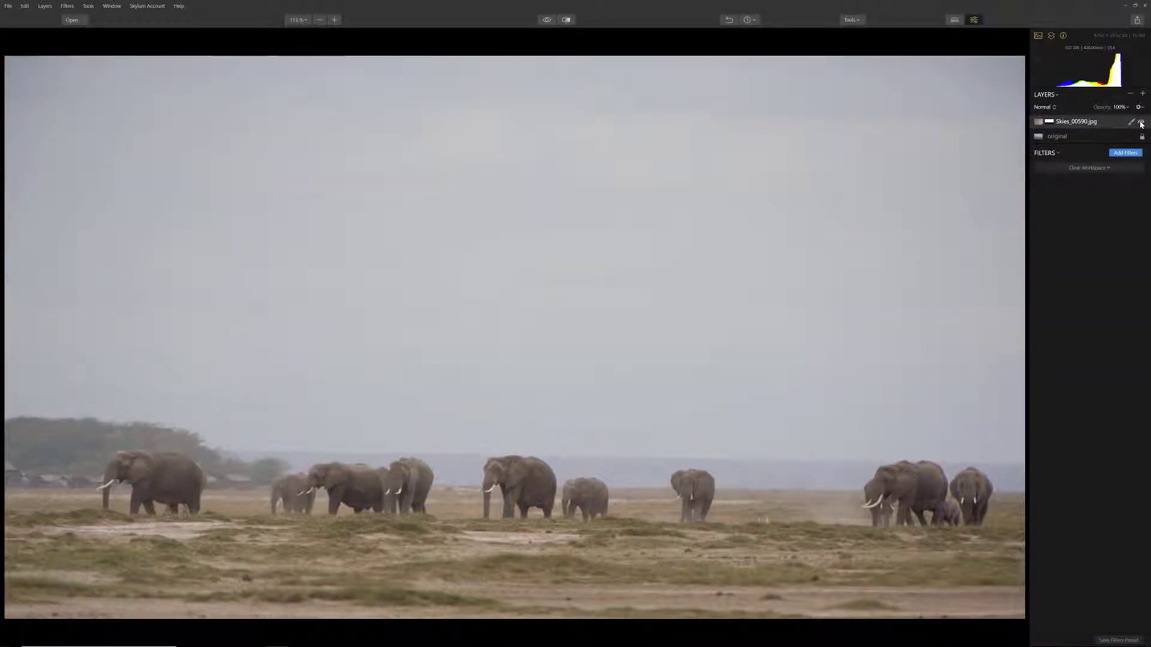
{"action": "left_click", "coordinate": [1142, 122]}
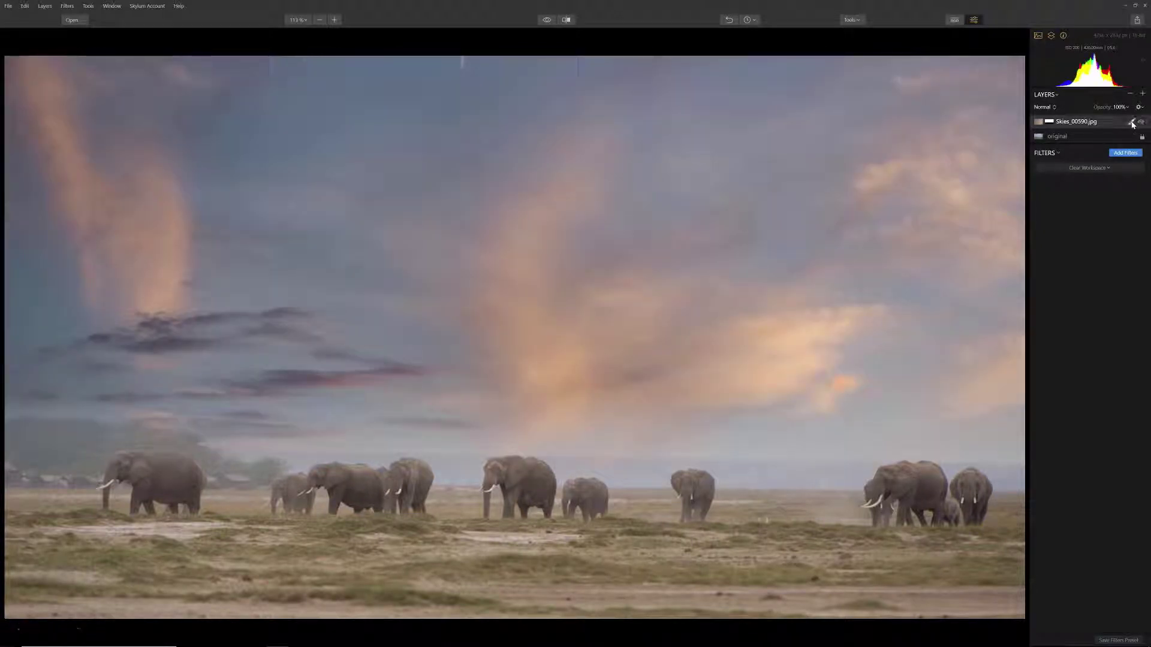
Brush-erase the sky mask over the left trees and horizon elephants, checking with the red overlay
{"action": "left_click", "coordinate": [1132, 123]}
{"action": "left_click", "coordinate": [1104, 136]}
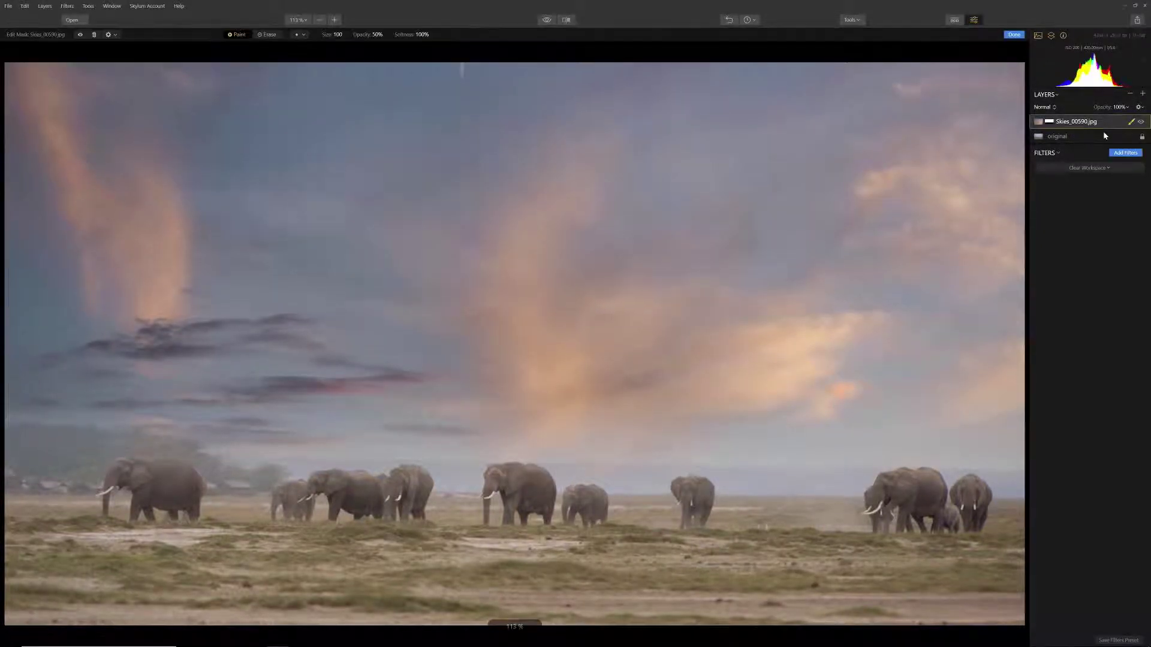
{"action": "left_click", "coordinate": [269, 36]}
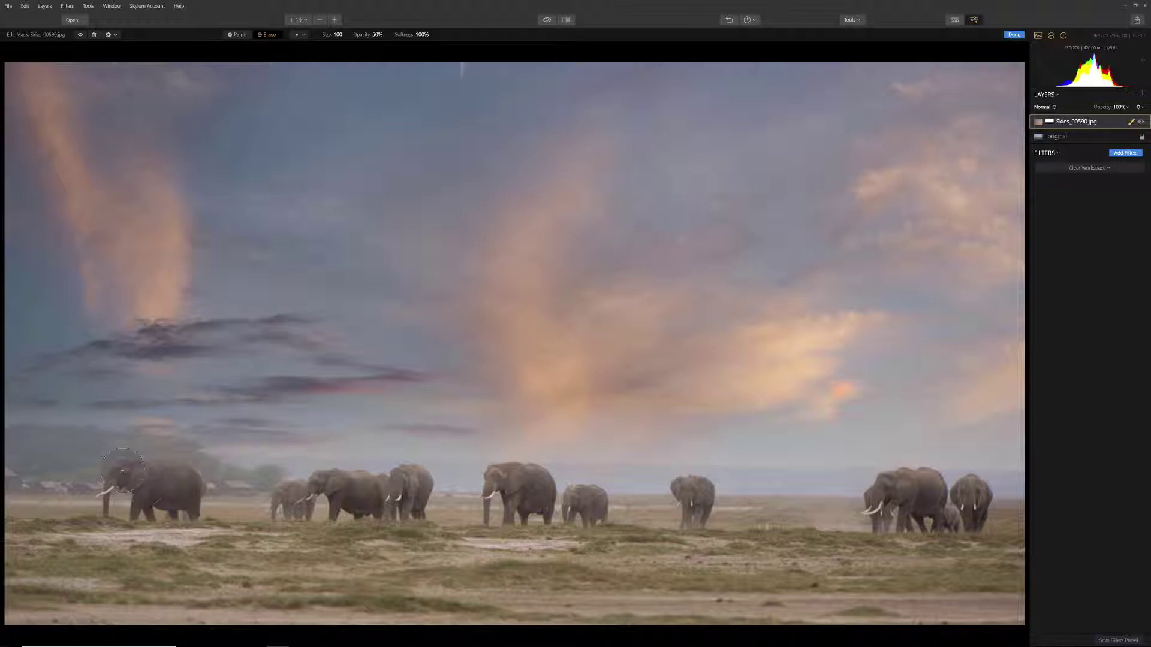
{"action": "mouse_move", "coordinate": [62, 462]}
{"action": "left_mouse_down"}
{"action": "mouse_move", "coordinate": [124, 469]}
{"action": "mouse_move", "coordinate": [35, 433]}
{"action": "mouse_move", "coordinate": [280, 495]}
{"action": "mouse_move", "coordinate": [955, 485]}
{"action": "mouse_move", "coordinate": [909, 422]}
{"action": "left_mouse_up"}
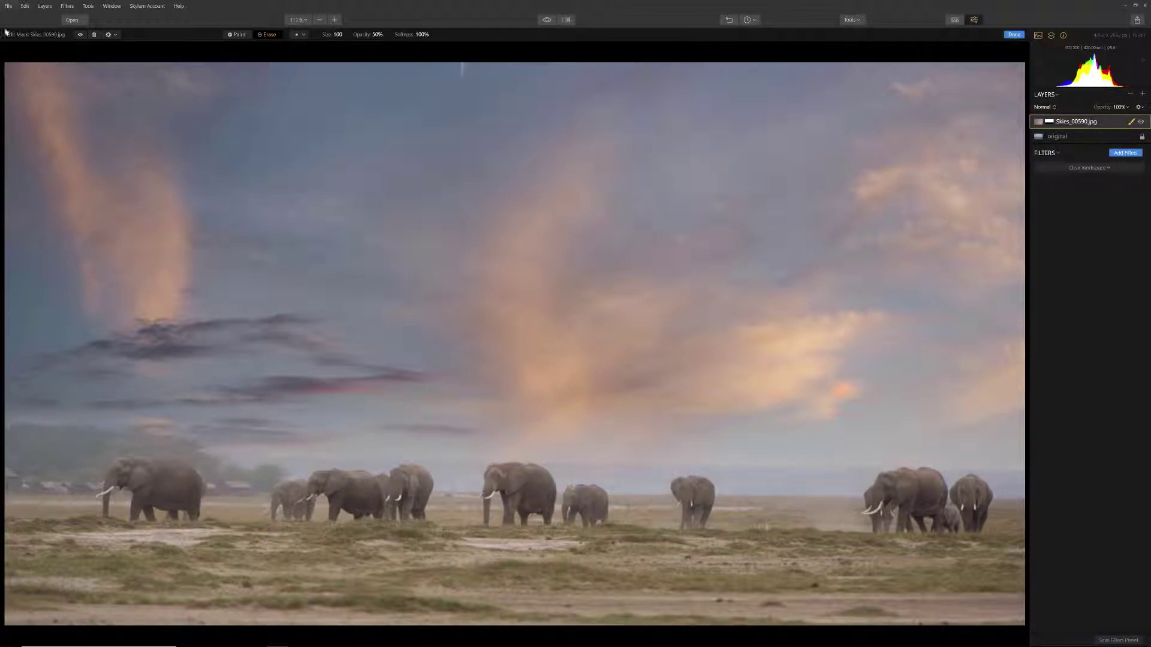
{"action": "left_click", "coordinate": [81, 35]}
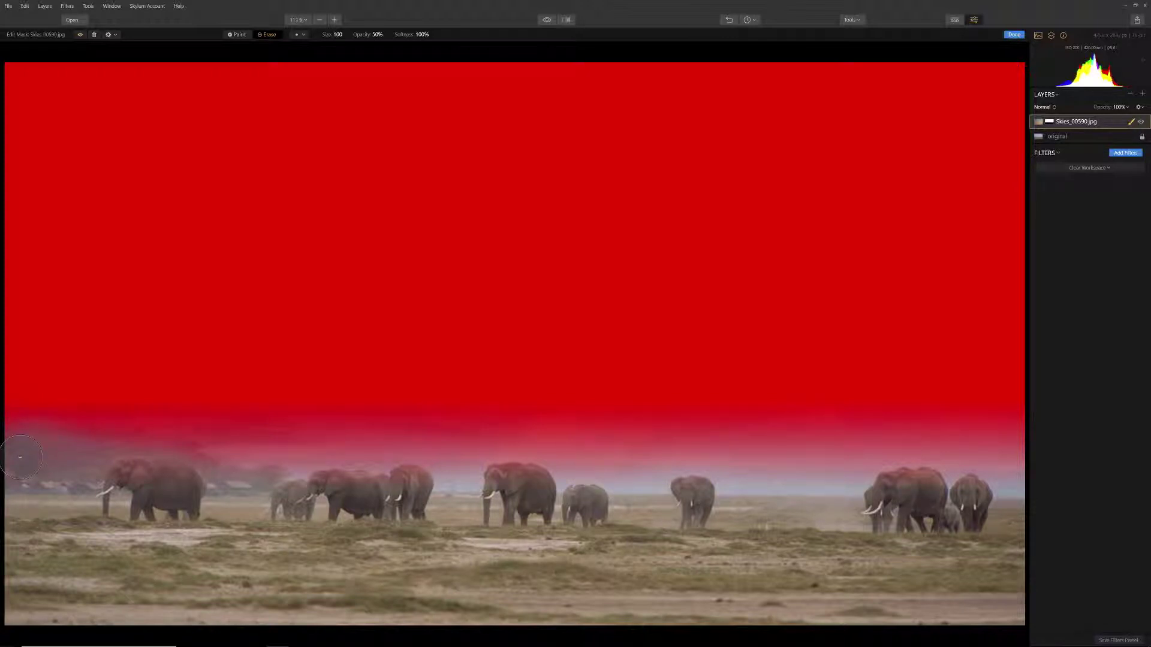
{"action": "mouse_move", "coordinate": [19, 458]}
{"action": "left_mouse_down"}
{"action": "mouse_move", "coordinate": [115, 495]}
{"action": "mouse_move", "coordinate": [129, 480]}
{"action": "mouse_move", "coordinate": [312, 498]}
{"action": "left_mouse_up"}
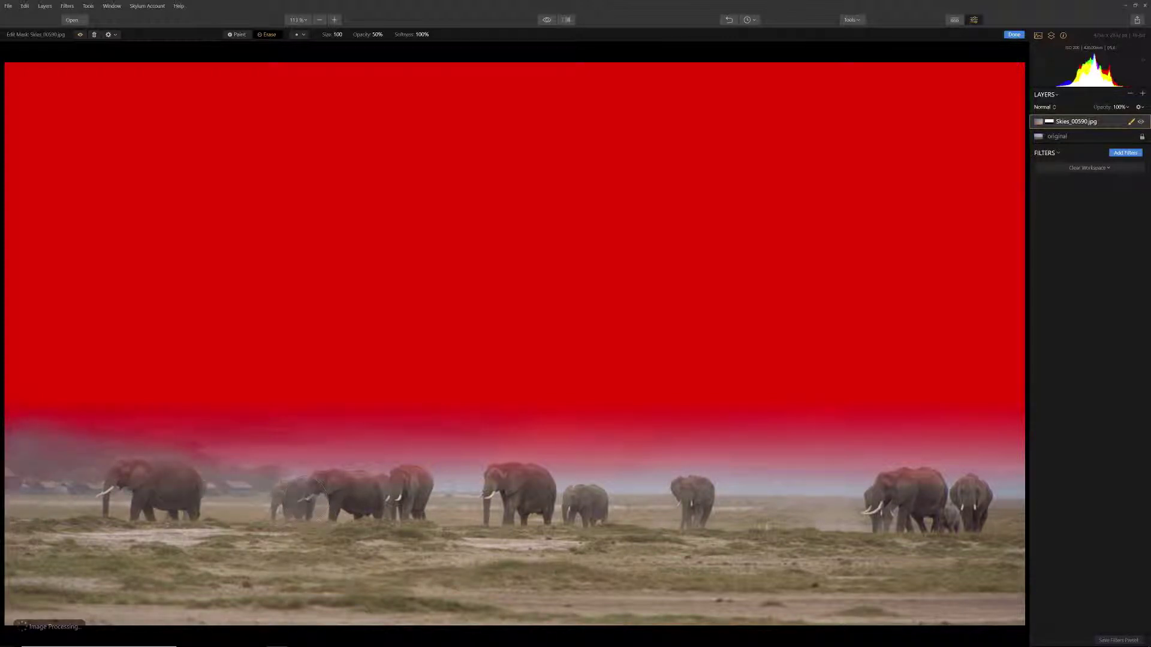
{"action": "left_click", "coordinate": [81, 36]}
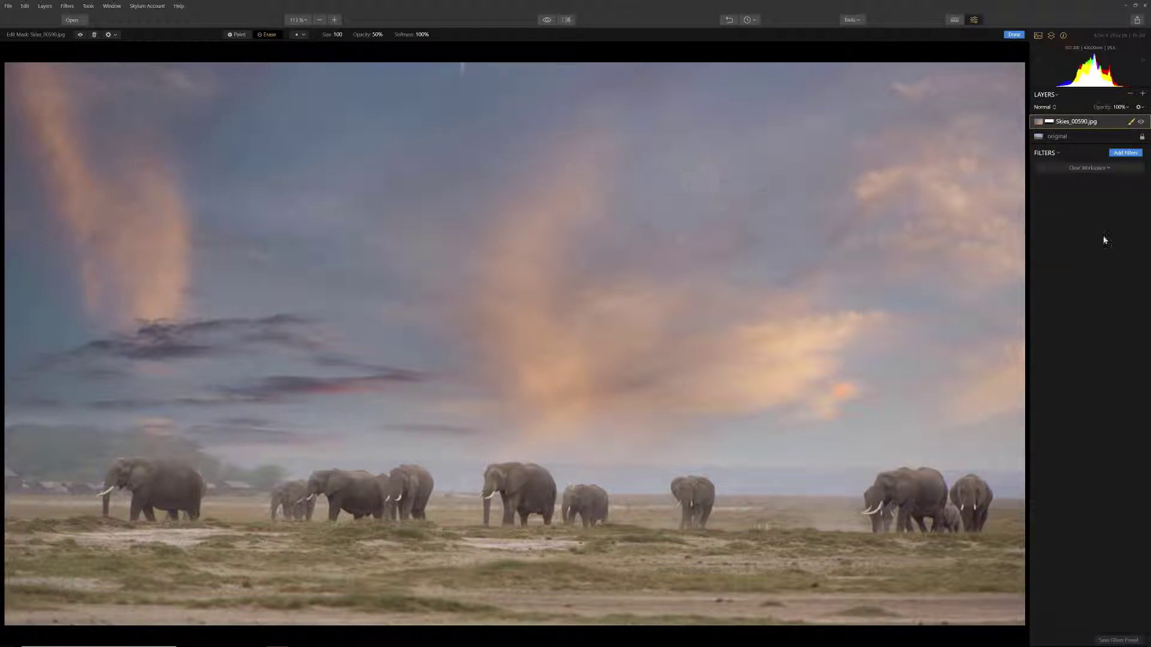
Add a new adjustment layer with an Adjustable Gradient filter above the sky layer
{"action": "left_click", "coordinate": [1013, 35]}
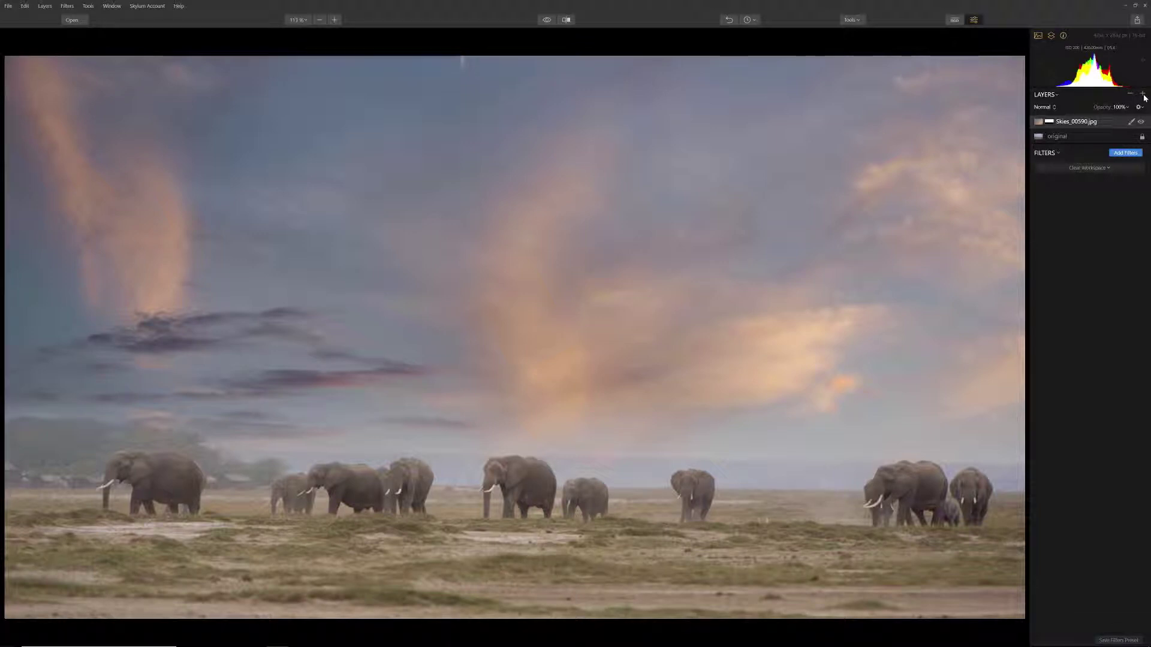
{"action": "left_click", "coordinate": [1143, 94]}
{"action": "left_click", "coordinate": [1131, 110]}
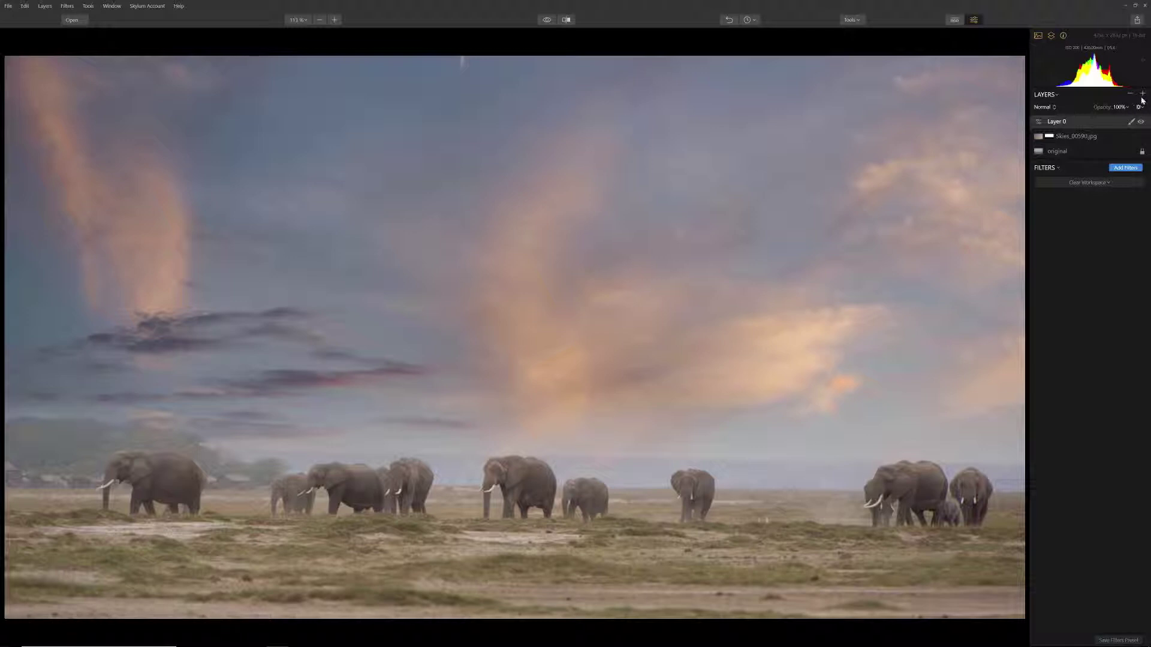
{"action": "left_click", "coordinate": [1125, 167]}
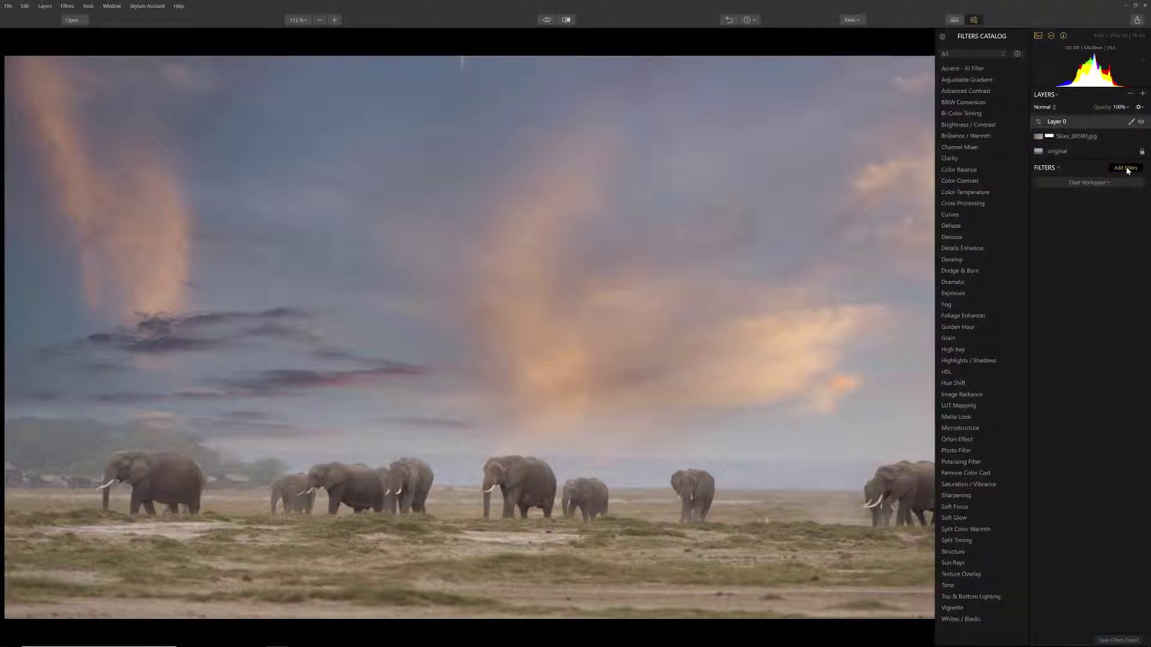
{"action": "left_click", "coordinate": [986, 79]}
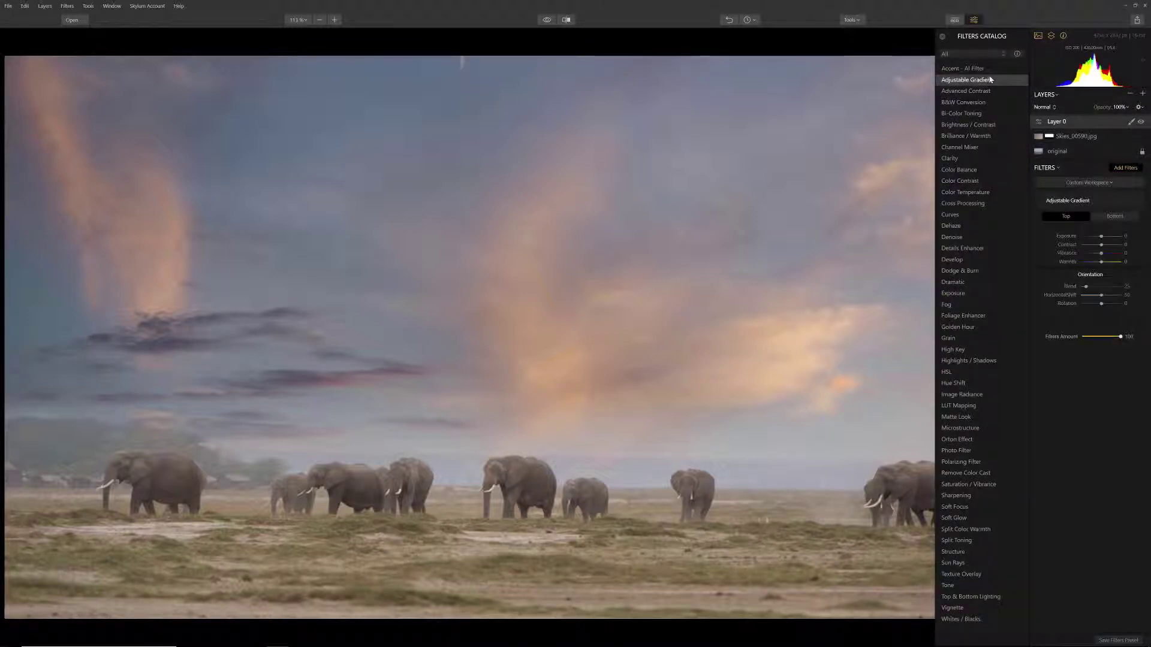
{"action": "left_click", "coordinate": [943, 36]}
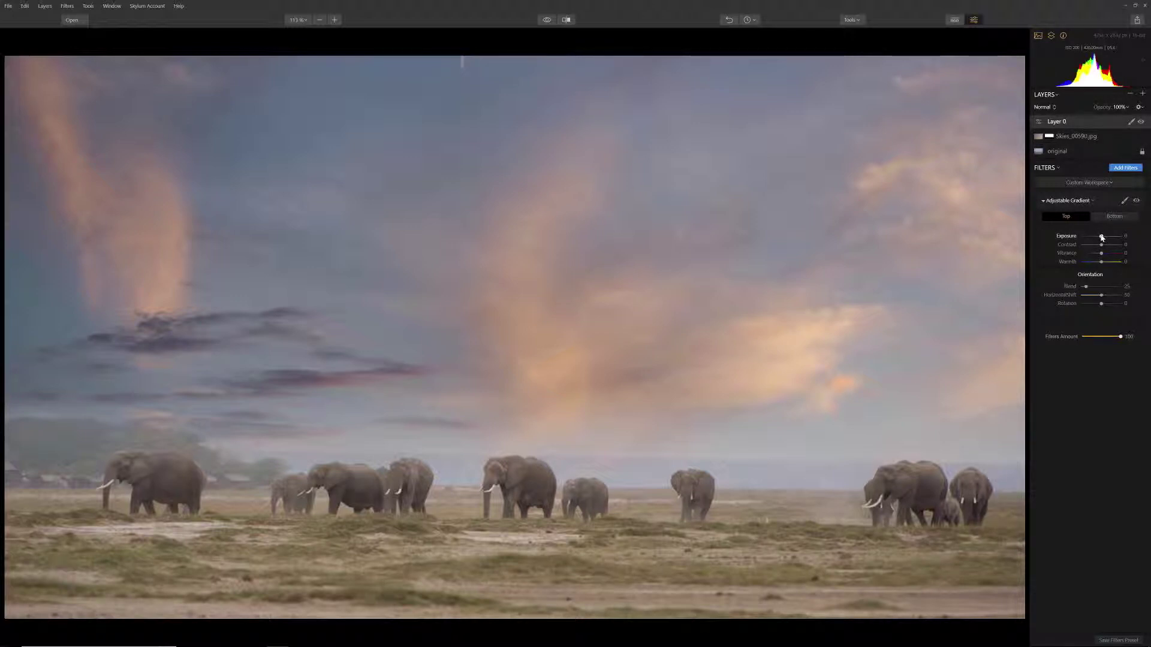
Brighten the gradient's top exposure, widen Blend to about 49, and cool the bottom Warmth
{"action": "left_click_drag", "start_coordinate": [1102, 237], "coordinate": [1114, 245]}
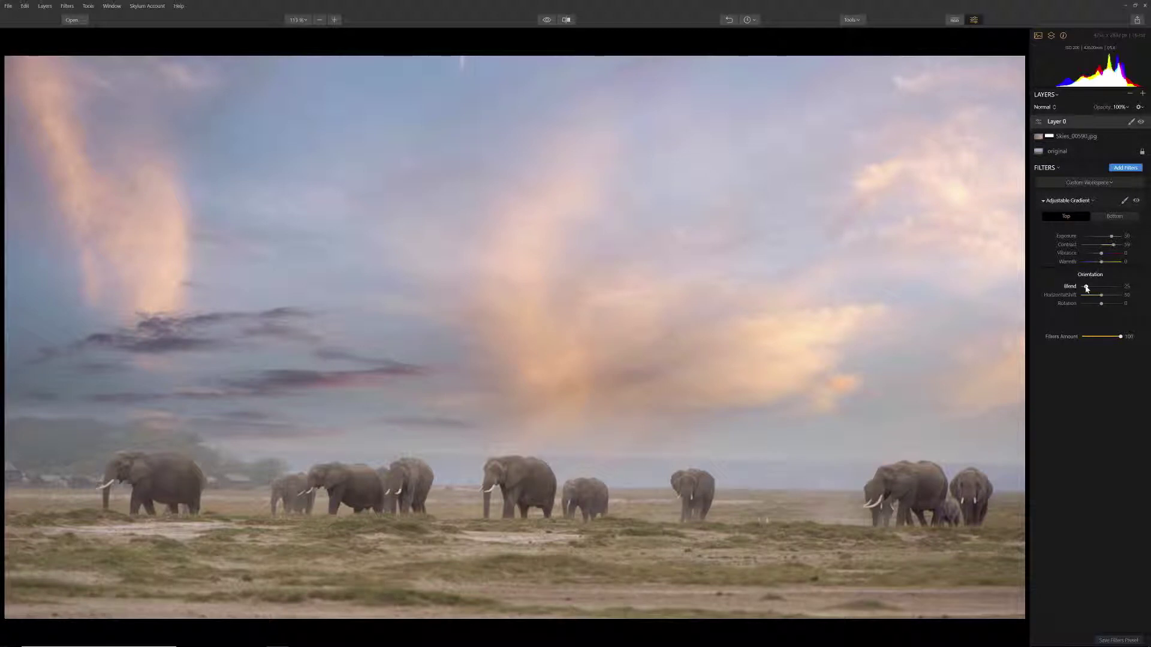
{"action": "left_click_drag", "start_coordinate": [1086, 287], "coordinate": [1091, 288]}
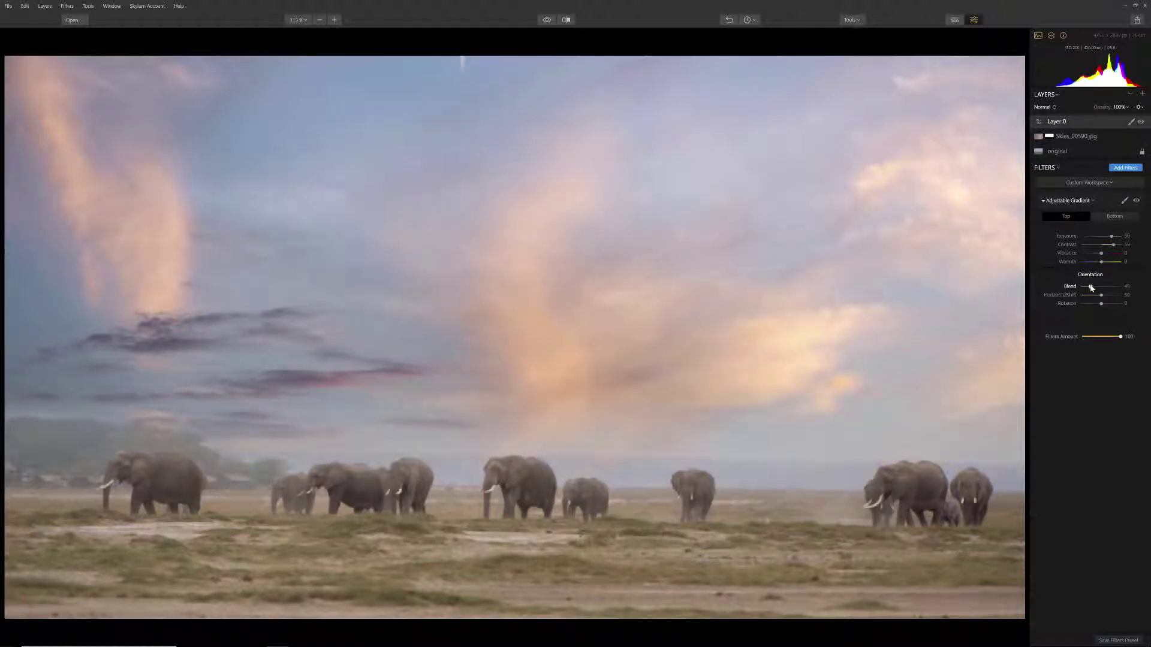
{"action": "left_click", "coordinate": [1110, 217]}
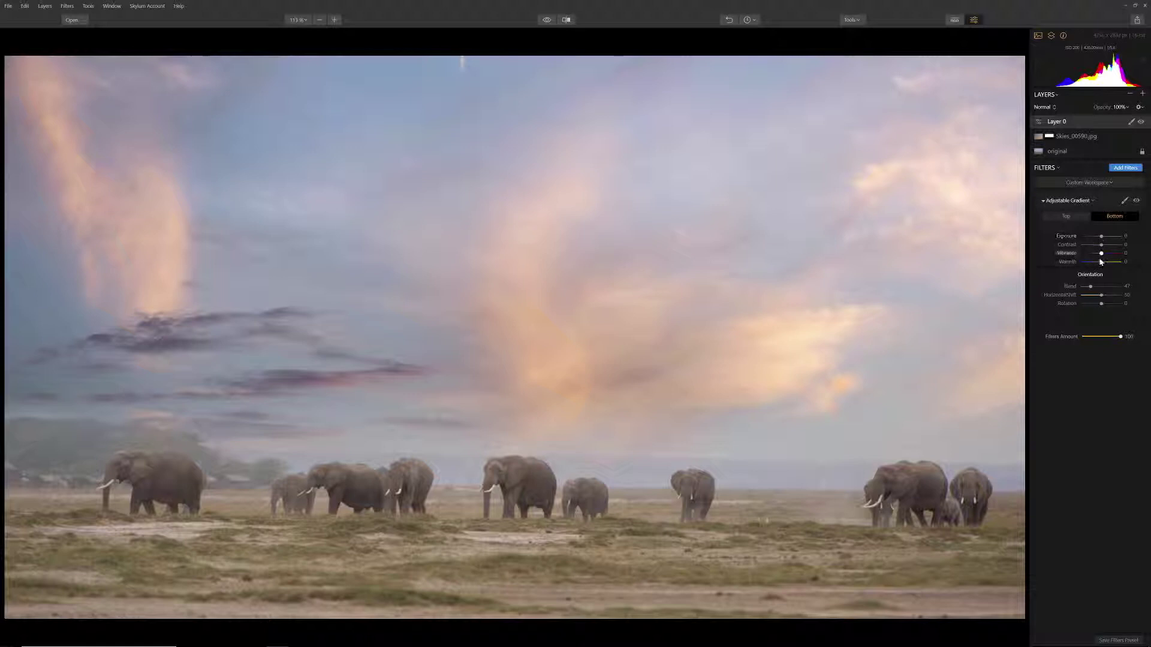
{"action": "left_click_drag", "start_coordinate": [1102, 262], "coordinate": [1095, 263]}
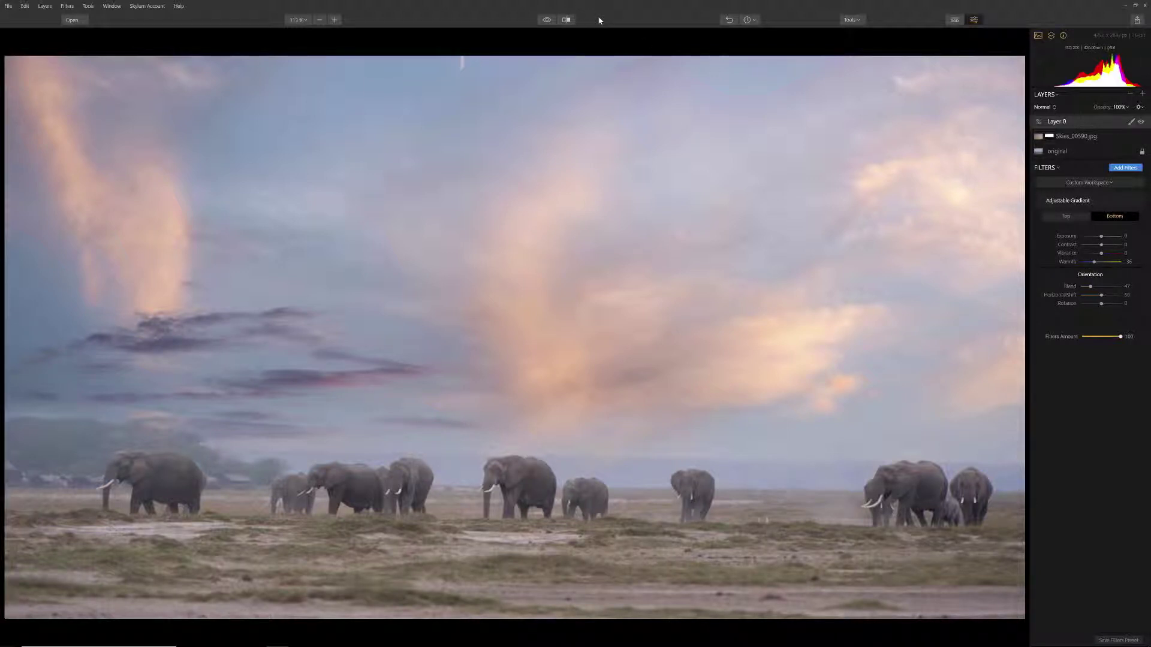
Compare the elephant edit to the original with the preview toggle and split Before/After view
{"action": "left_click", "coordinate": [547, 20]}
{"action": "left_click", "coordinate": [547, 20]}
{"action": "left_click", "coordinate": [566, 20]}
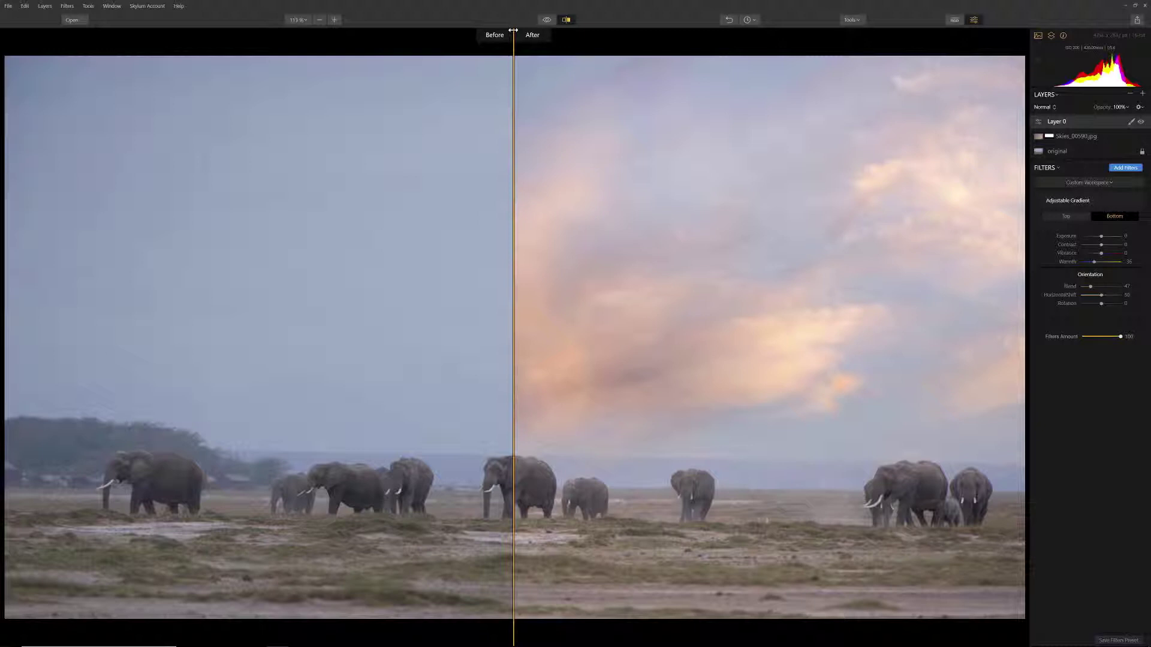
{"action": "left_click_drag", "start_coordinate": [513, 30], "coordinate": [533, 76]}
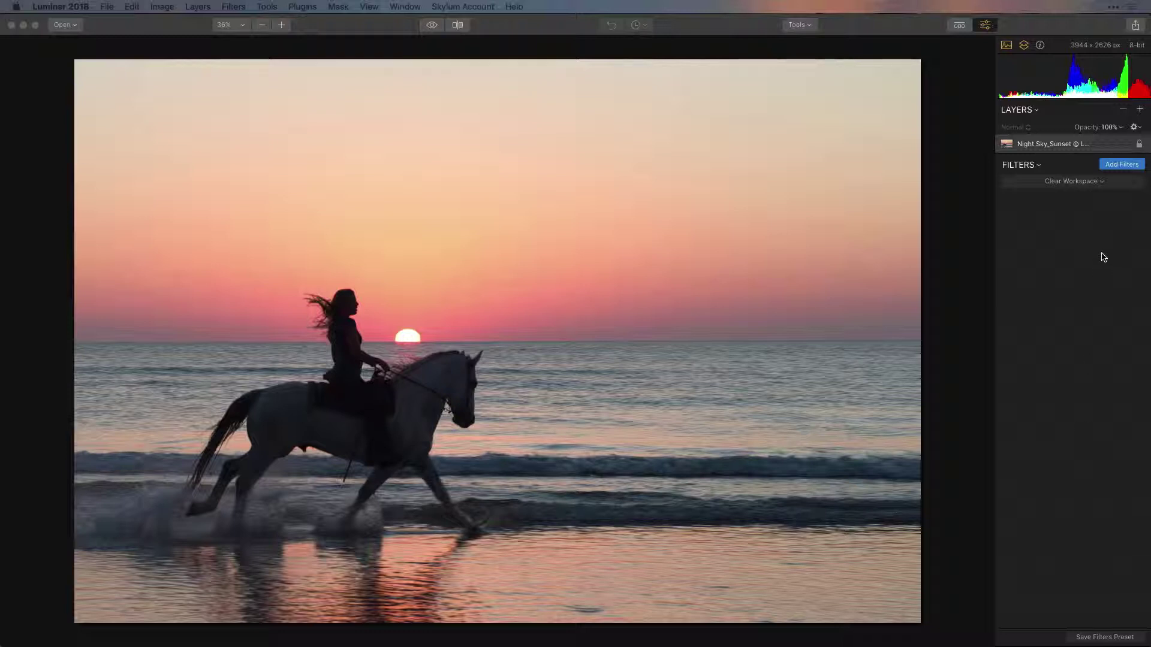
Add Skies_00550.jpg as a new image layer over the beach photo
{"action": "left_click", "coordinate": [1139, 112]}
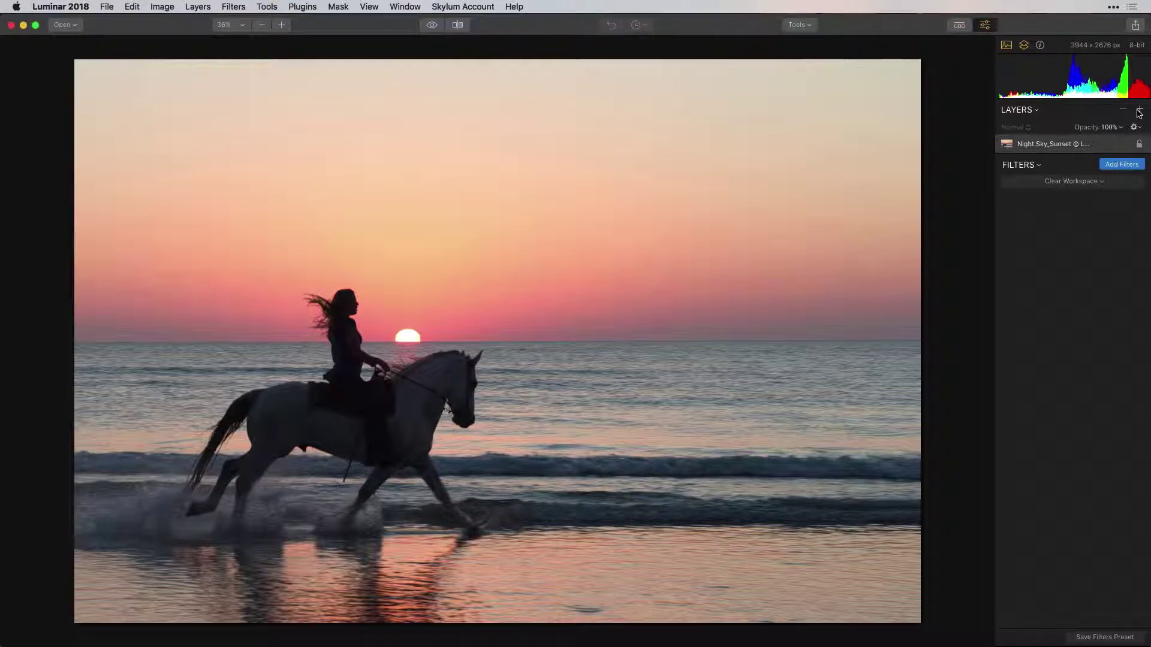
{"action": "left_click", "coordinate": [1139, 112]}
{"action": "left_click", "coordinate": [1117, 134]}
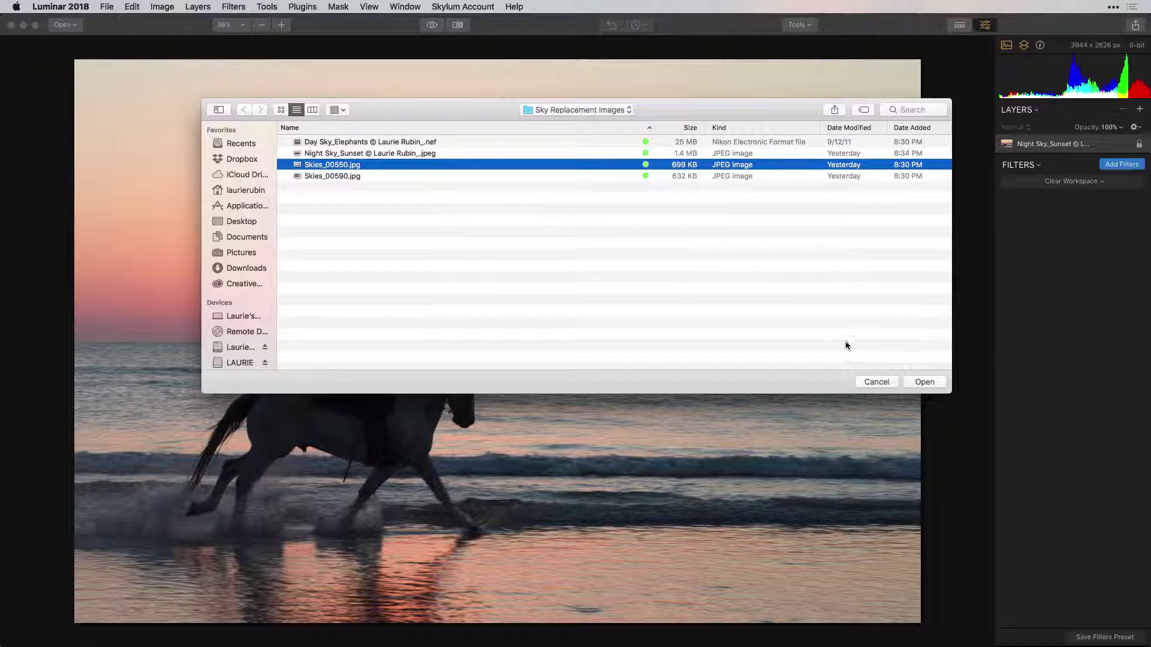
{"action": "left_click", "coordinate": [923, 382]}
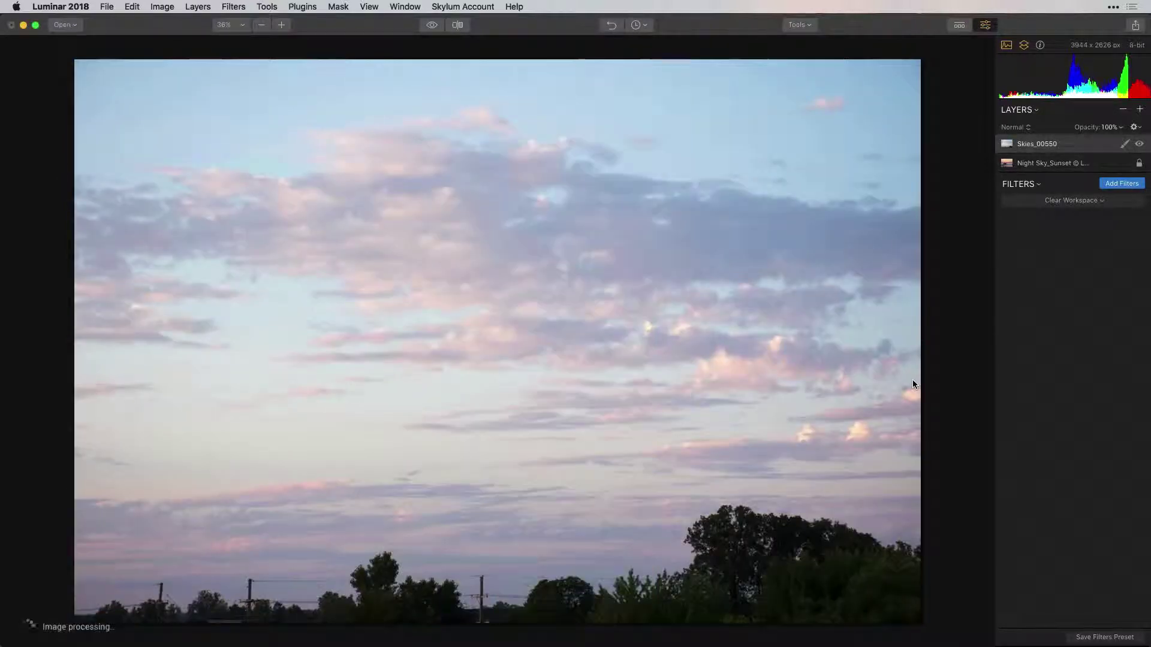
Gradient-mask the cloud layer so it fades out just above the horizon
{"action": "left_click", "coordinate": [1124, 144]}
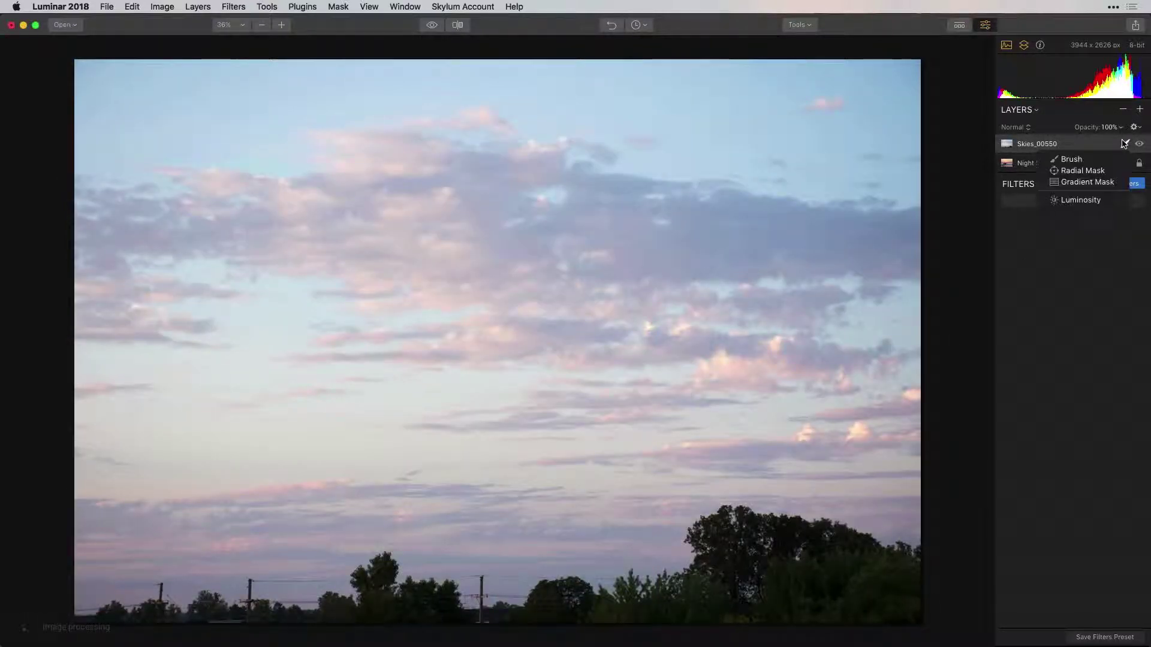
{"action": "left_click", "coordinate": [1097, 182]}
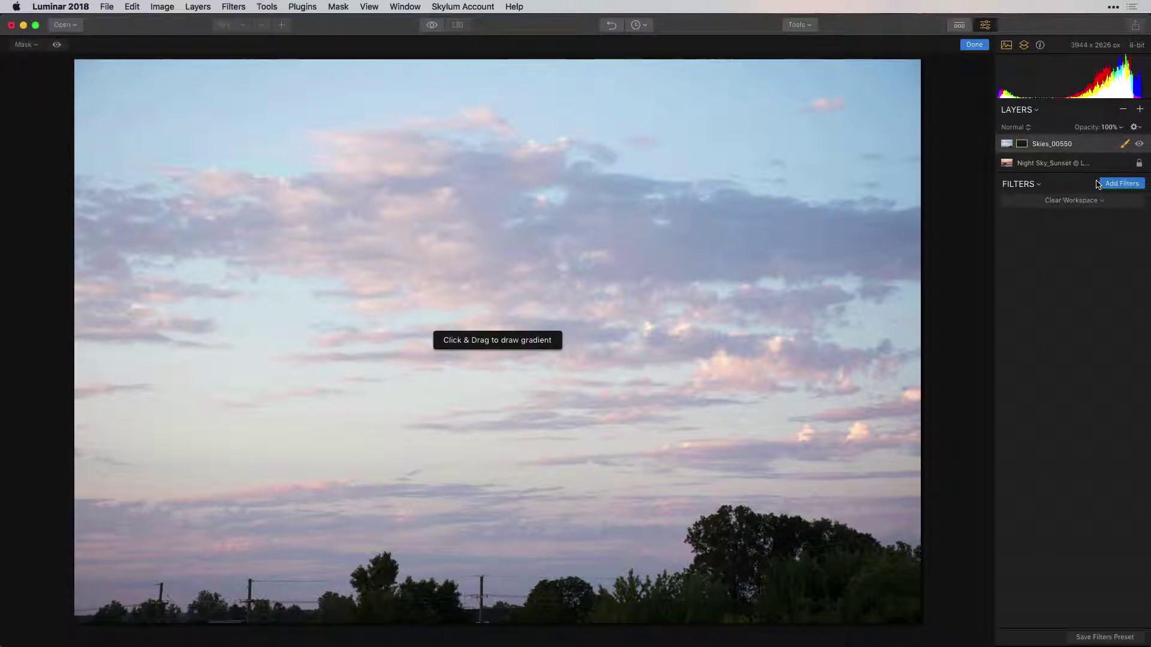
{"action": "mouse_move", "coordinate": [489, 309]}
{"action": "left_mouse_down"}
{"action": "mouse_move", "coordinate": [488, 329]}
{"action": "mouse_move", "coordinate": [494, 238]}
{"action": "left_mouse_up"}
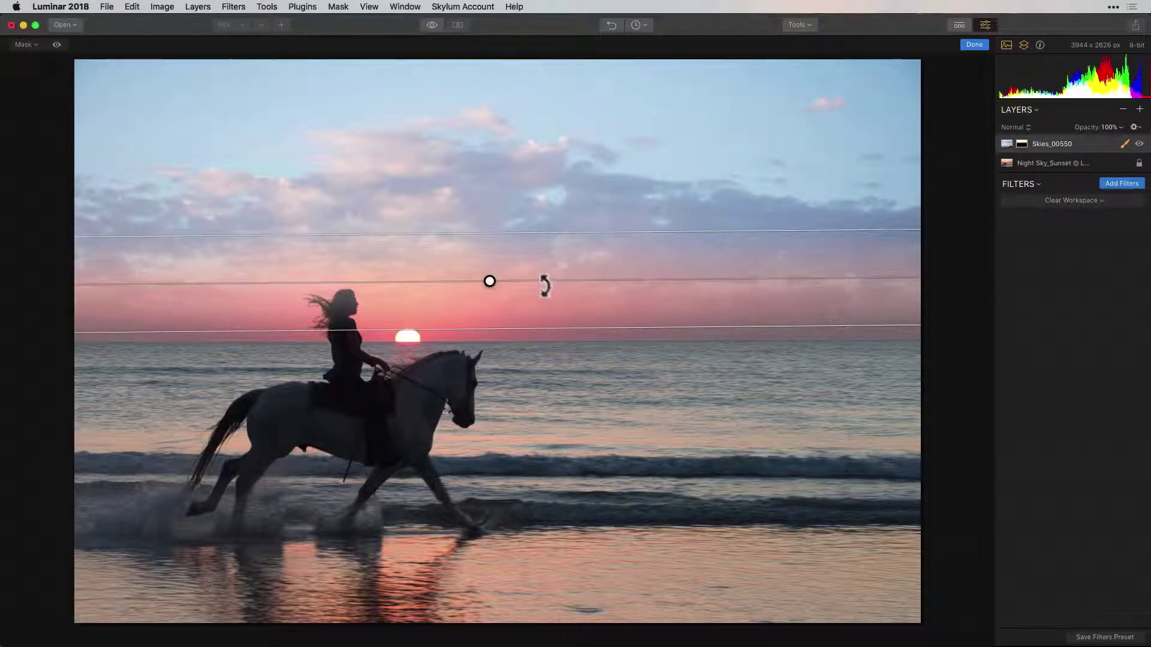
{"action": "left_click", "coordinate": [976, 45]}
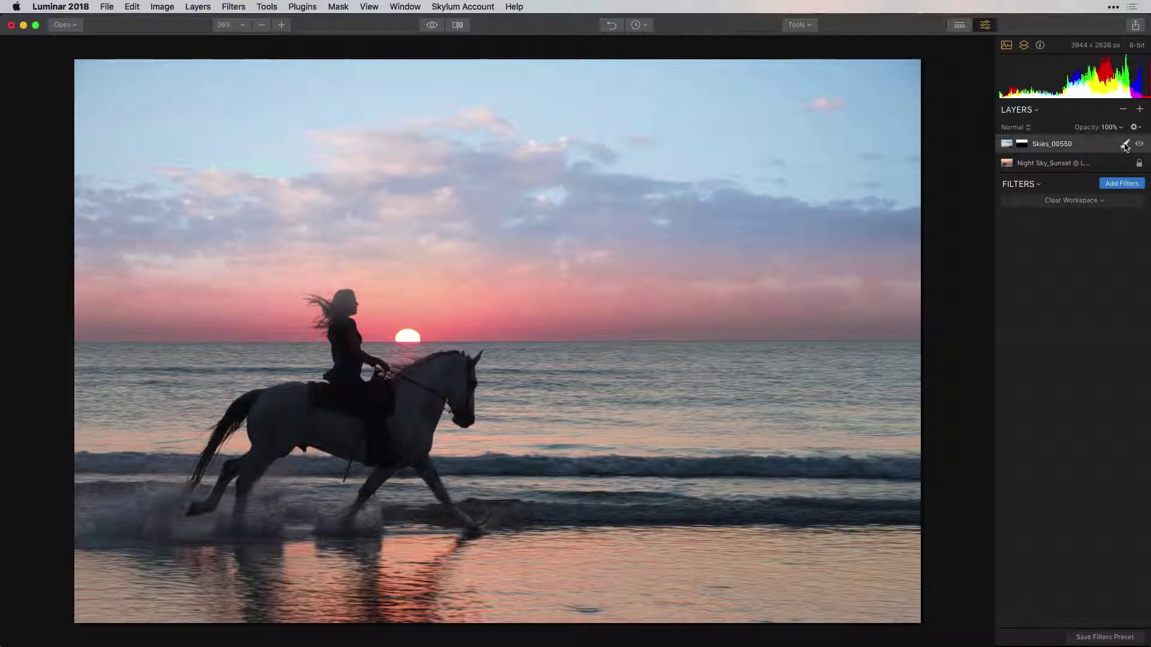
Feather the cloud mask to 3 and erase clouds from the rider's head and torso with a size-40 brush
{"action": "left_click", "coordinate": [1124, 144]}
{"action": "left_click", "coordinate": [1089, 161]}
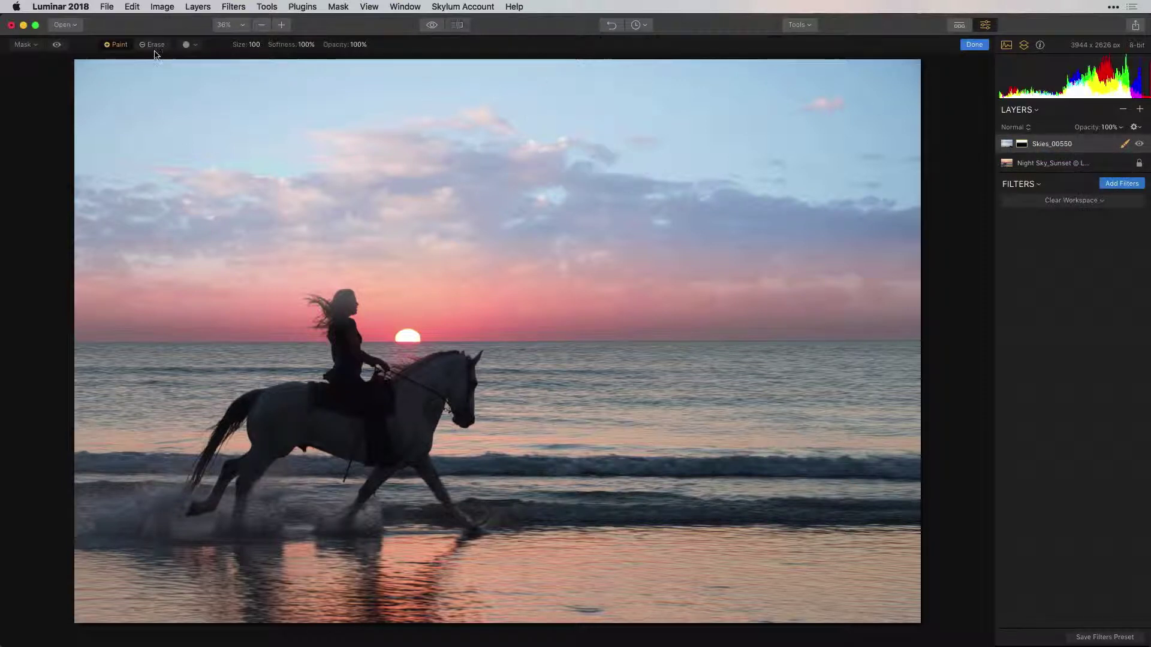
{"action": "left_click", "coordinate": [36, 45]}
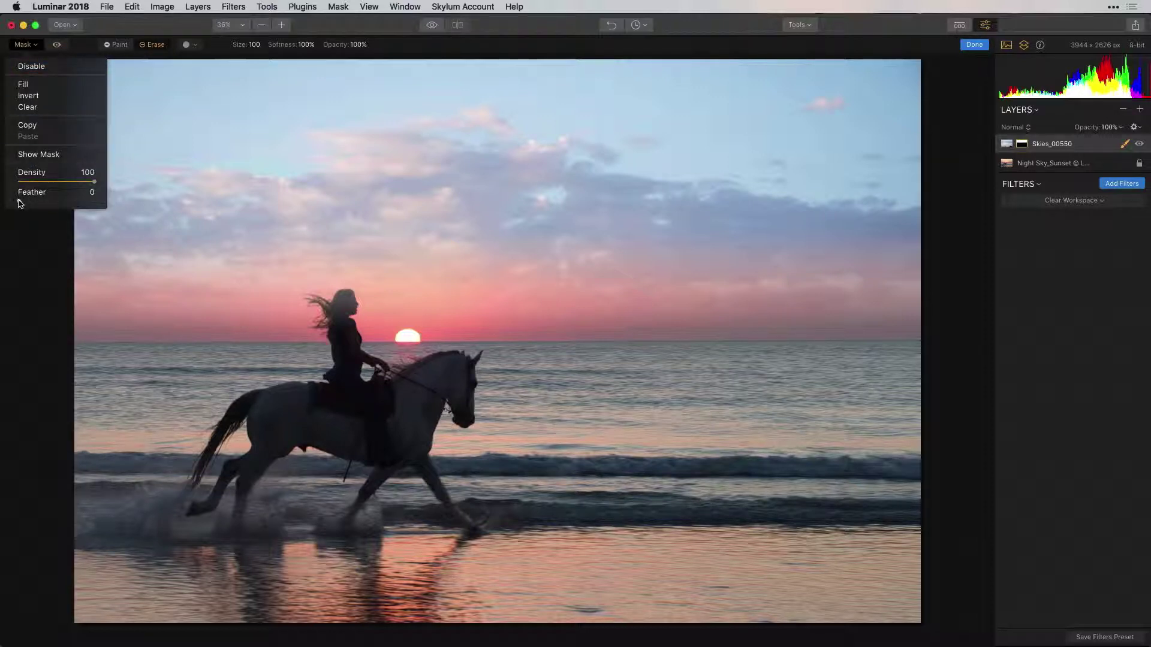
{"action": "left_click_drag", "start_coordinate": [19, 201], "coordinate": [54, 201]}
{"action": "left_click", "coordinate": [403, 384]}
{"action": "key", "text": "bracketleft"}
{"action": "key", "text": "bracketleft"}
{"action": "key", "text": "bracketleft"}
{"action": "key", "text": "bracketleft"}
{"action": "key", "text": "bracketleft"}
{"action": "key", "text": "bracketleft"}
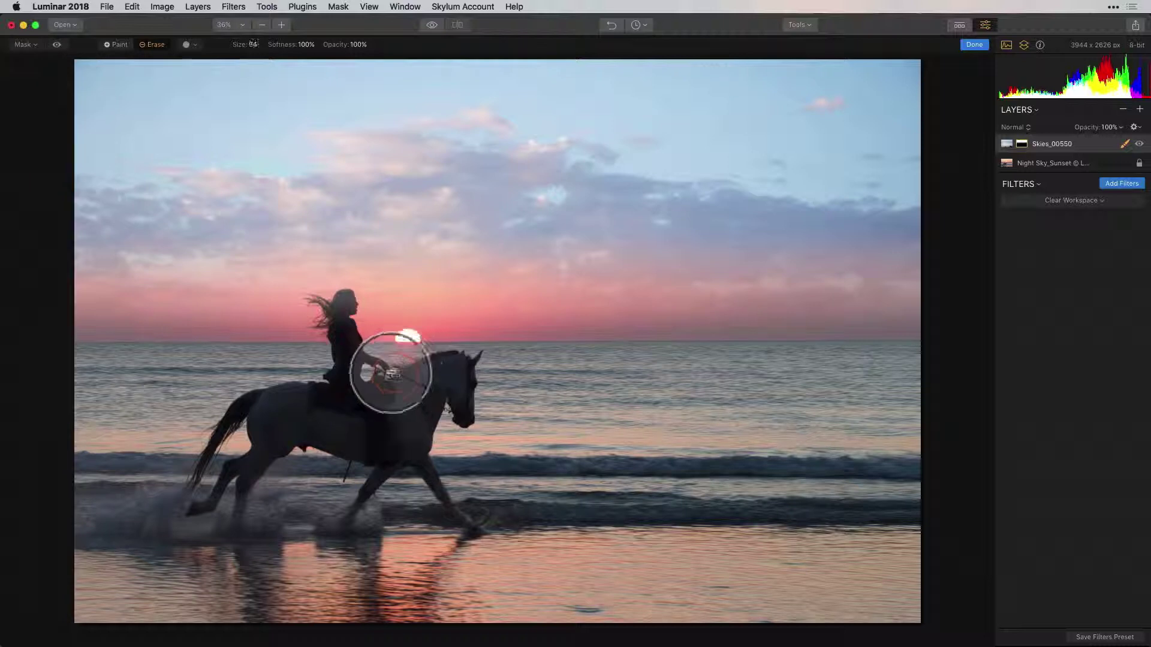
{"action": "left_click_drag", "start_coordinate": [349, 330], "coordinate": [362, 315]}
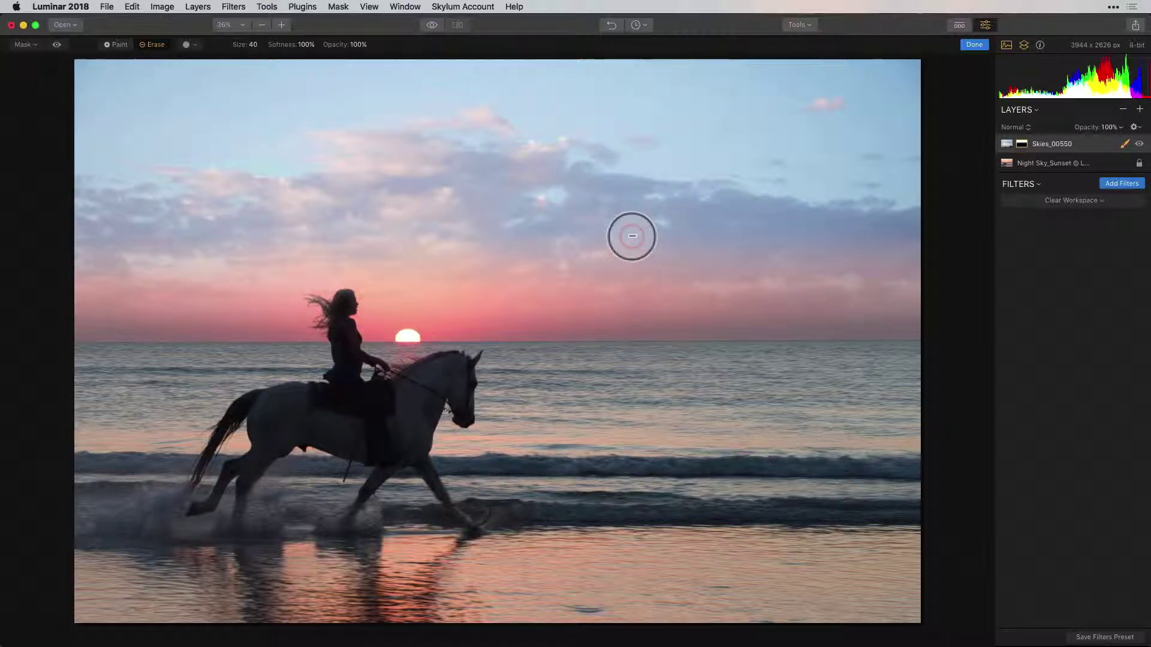
{"action": "left_click", "coordinate": [976, 45]}
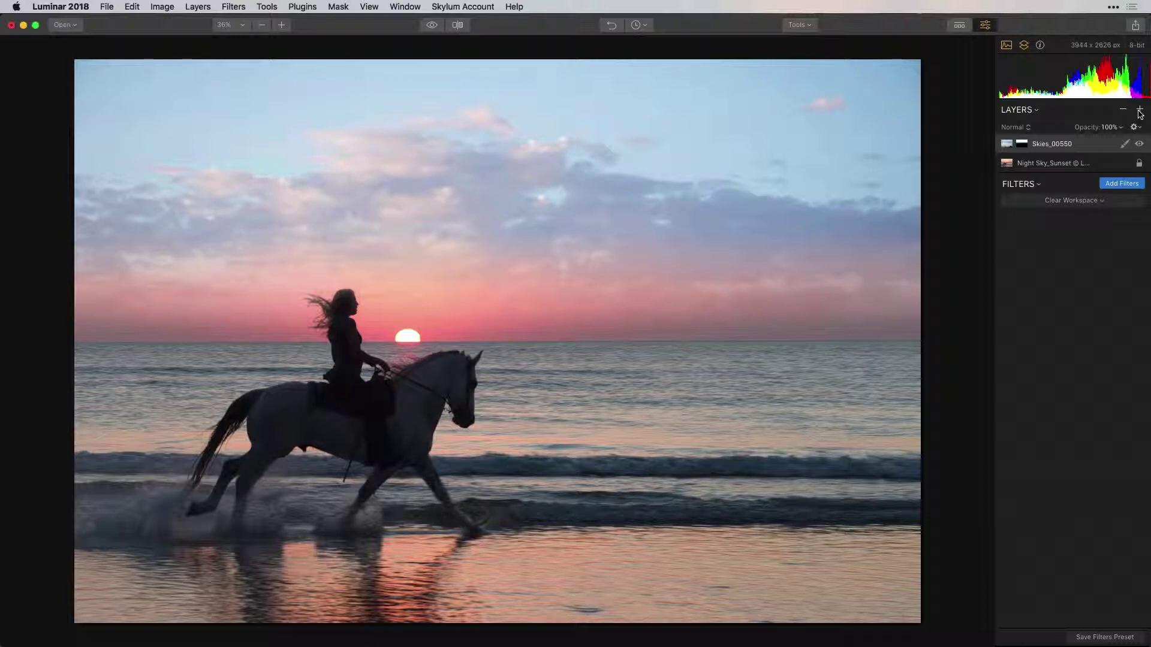
Add a new adjustment layer carrying the Top & Bottom Lighting filter
{"action": "left_click", "coordinate": [1140, 113]}
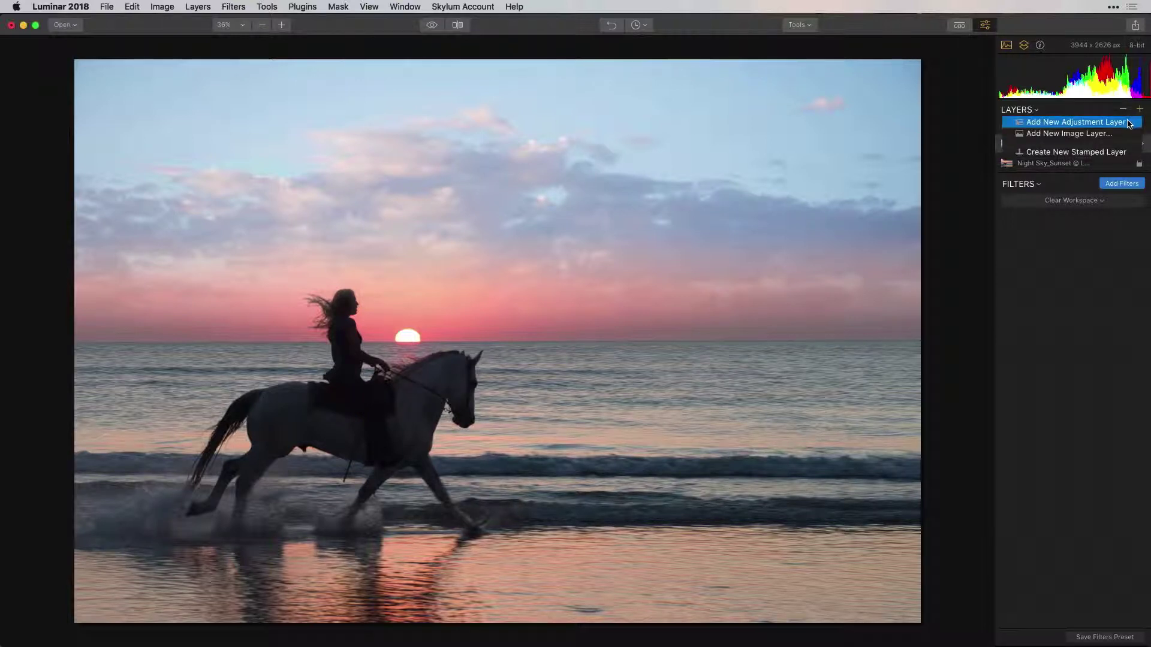
{"action": "left_click", "coordinate": [1130, 122]}
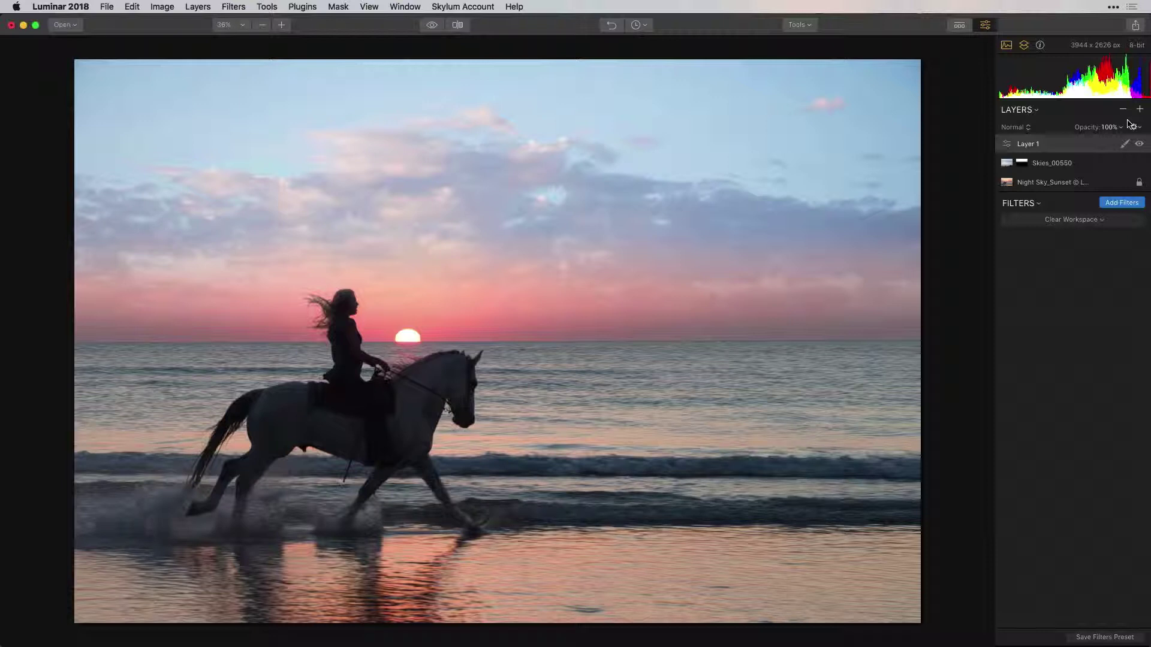
{"action": "left_click", "coordinate": [1119, 206]}
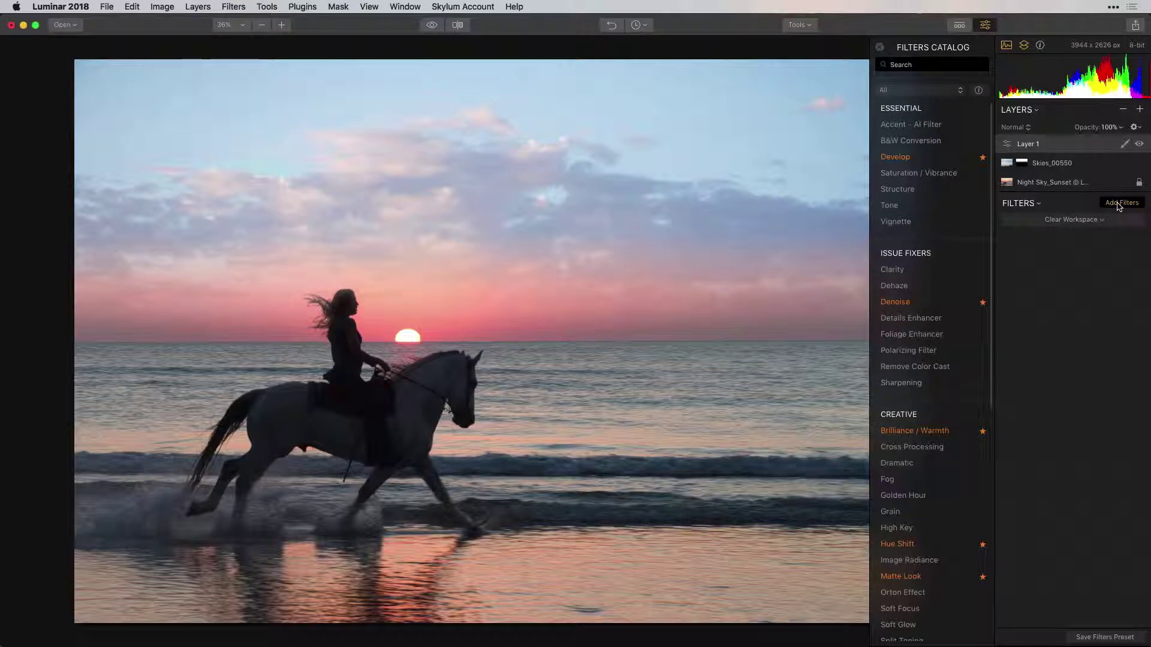
{"action": "type", "text": "top"}
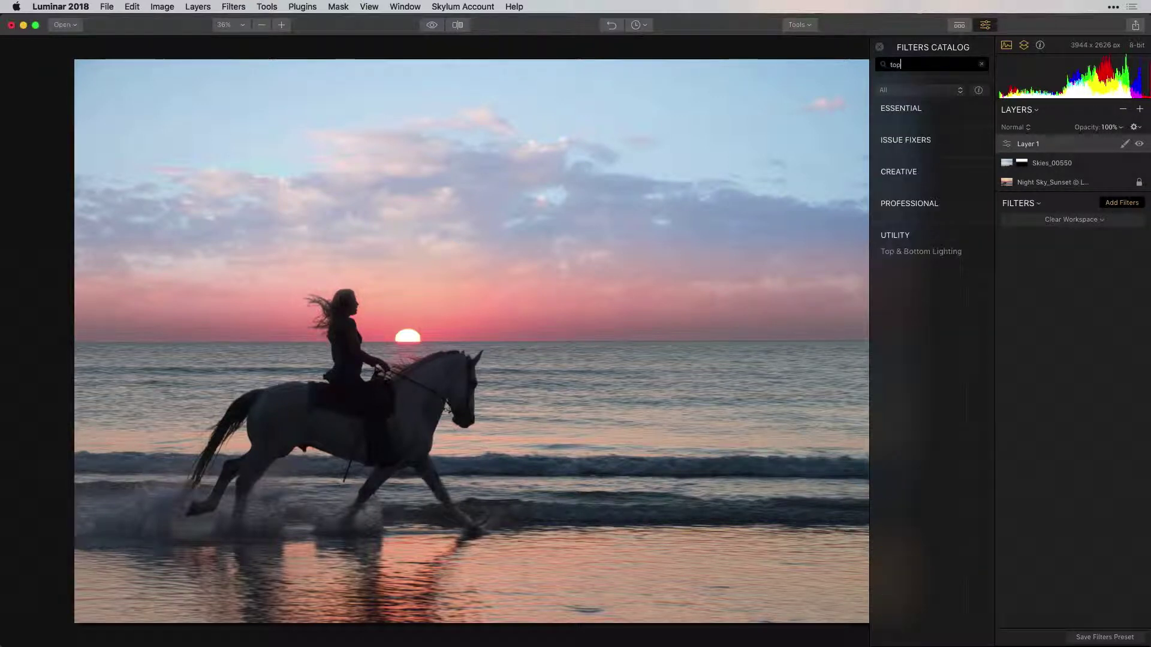
{"action": "left_click", "coordinate": [955, 251]}
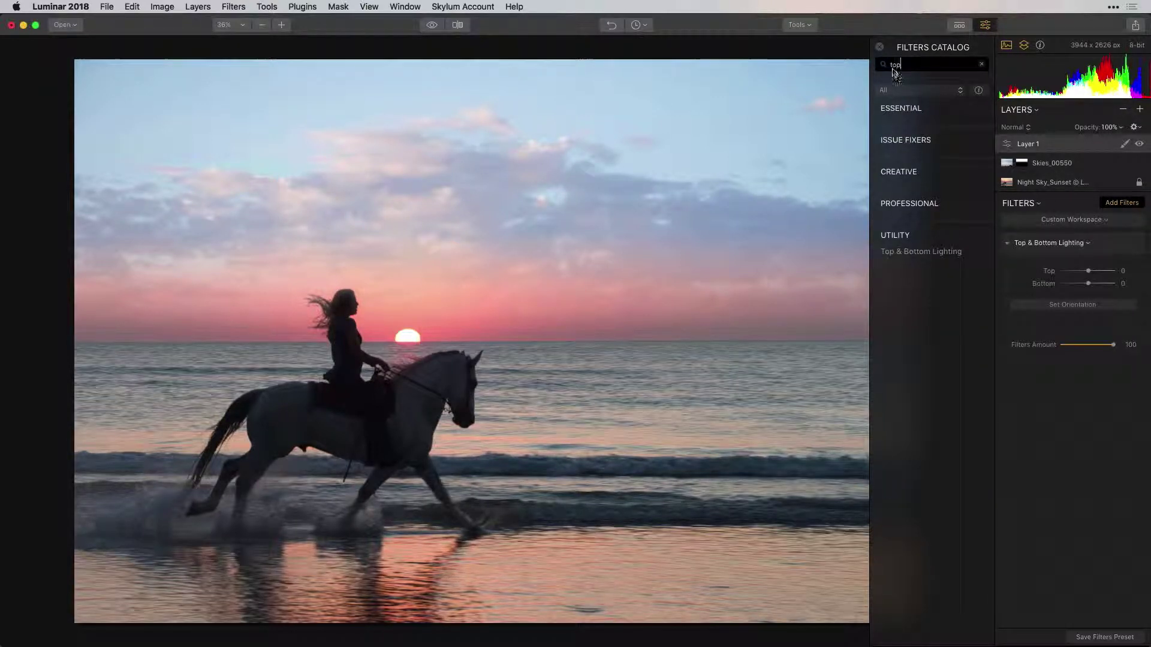
{"action": "left_click", "coordinate": [879, 47]}
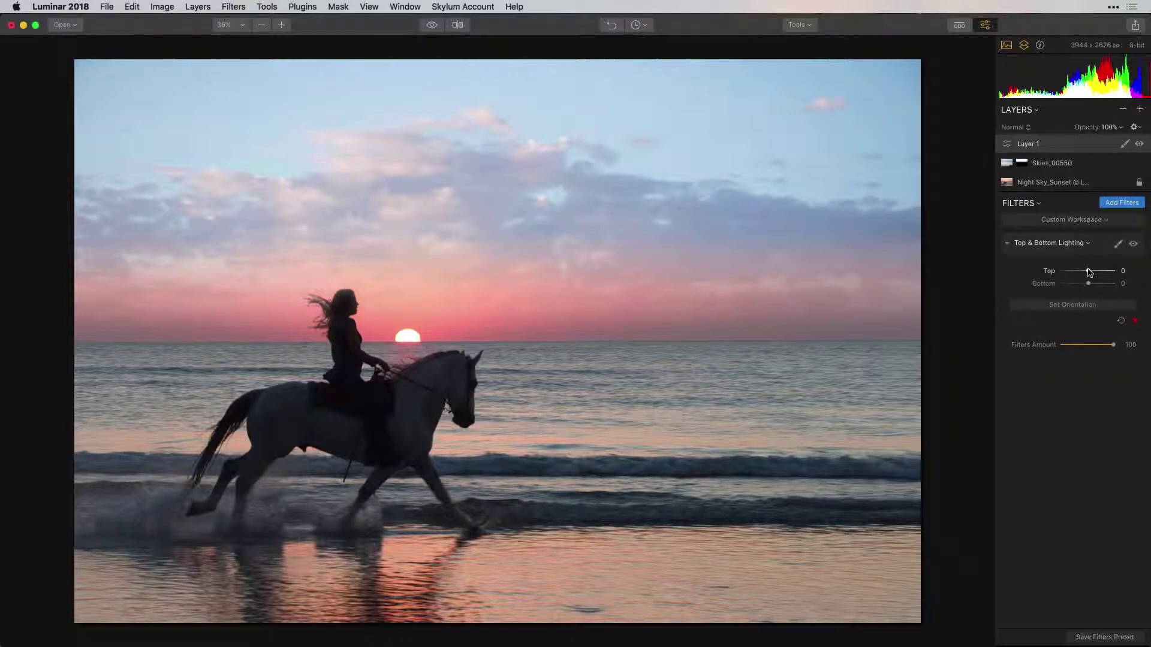
Set Top & Bottom Lighting to Top -100, Bottom 38, and shift the gradient centre slightly up
{"action": "left_click_drag", "start_coordinate": [1088, 271], "coordinate": [1056, 271]}
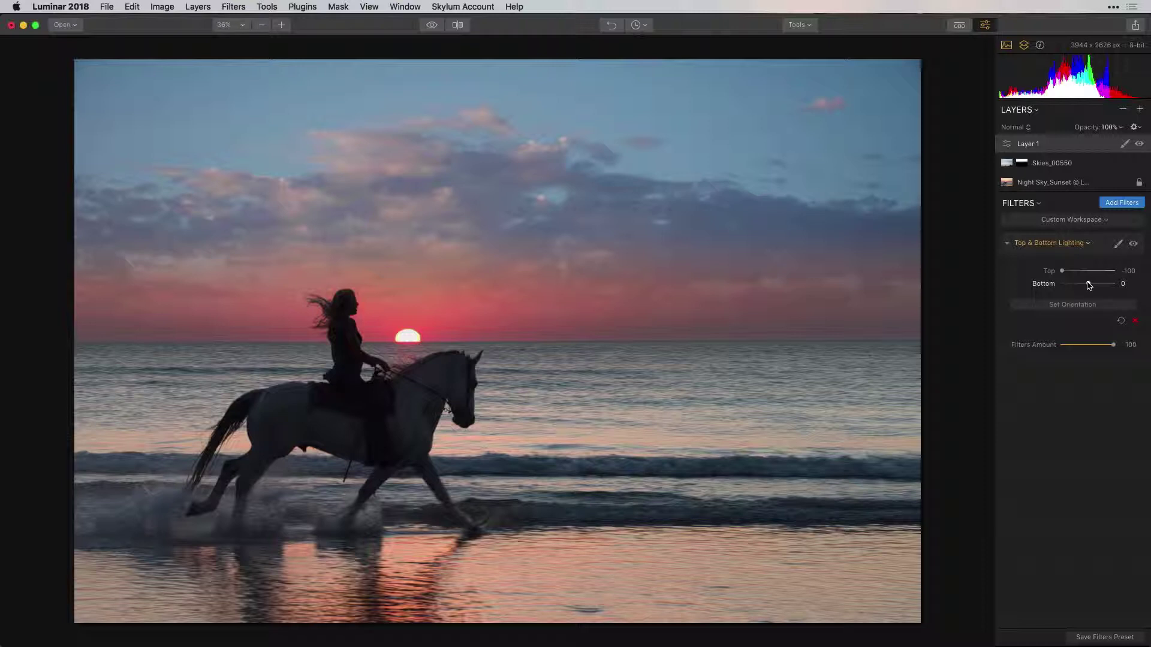
{"action": "left_click_drag", "start_coordinate": [1089, 284], "coordinate": [1099, 286]}
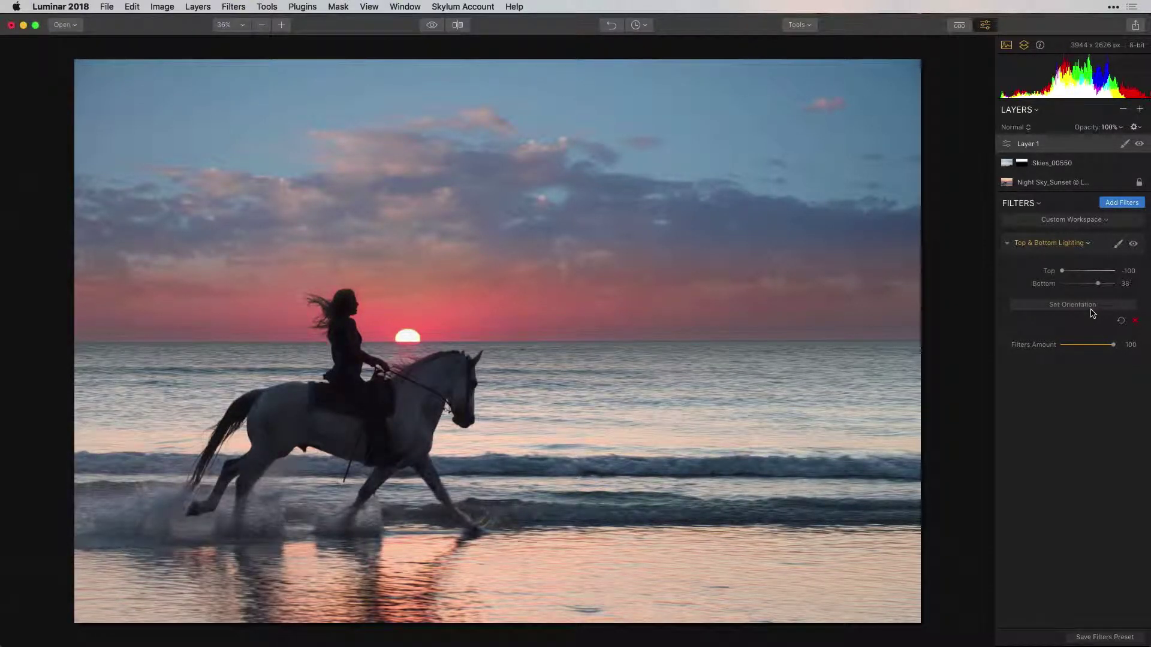
{"action": "left_click", "coordinate": [1088, 305]}
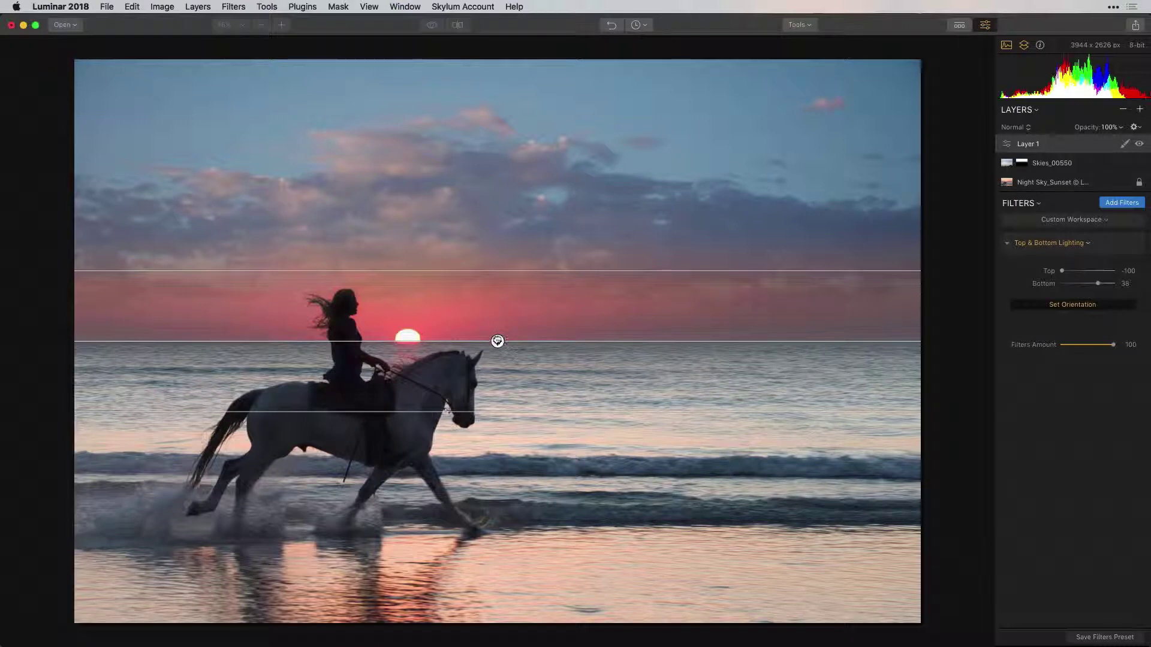
{"action": "left_click_drag", "start_coordinate": [497, 340], "coordinate": [497, 325]}
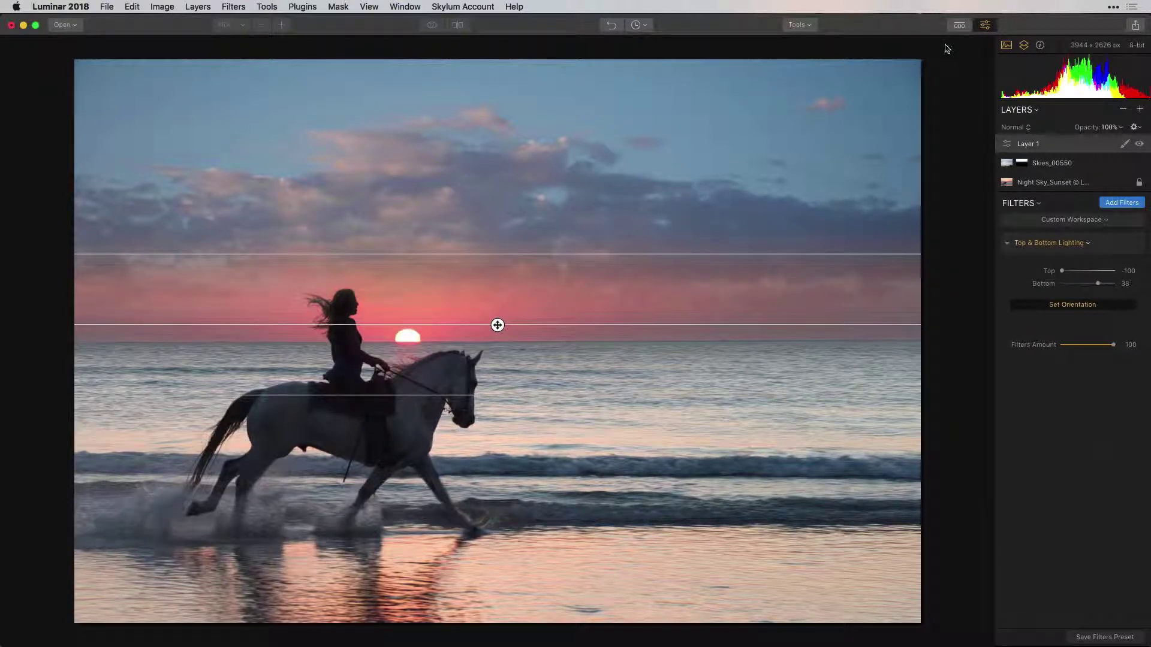
{"action": "left_click", "coordinate": [1050, 308]}
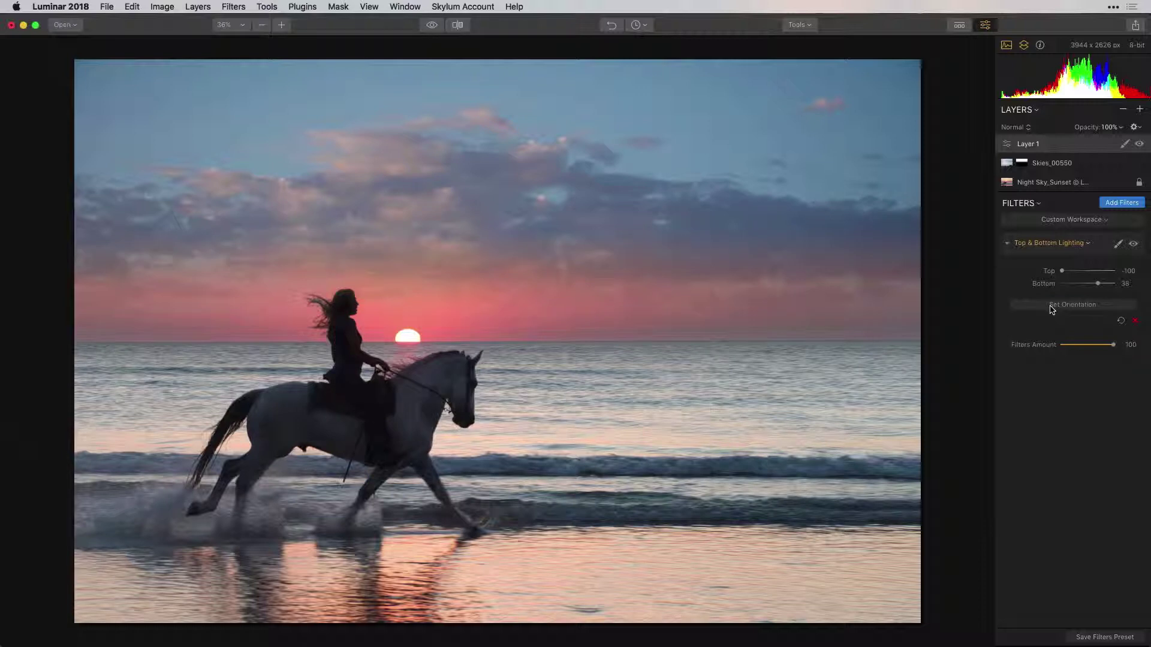
{"action": "left_click", "coordinate": [1123, 204]}
{"action": "type", "text": "top"}
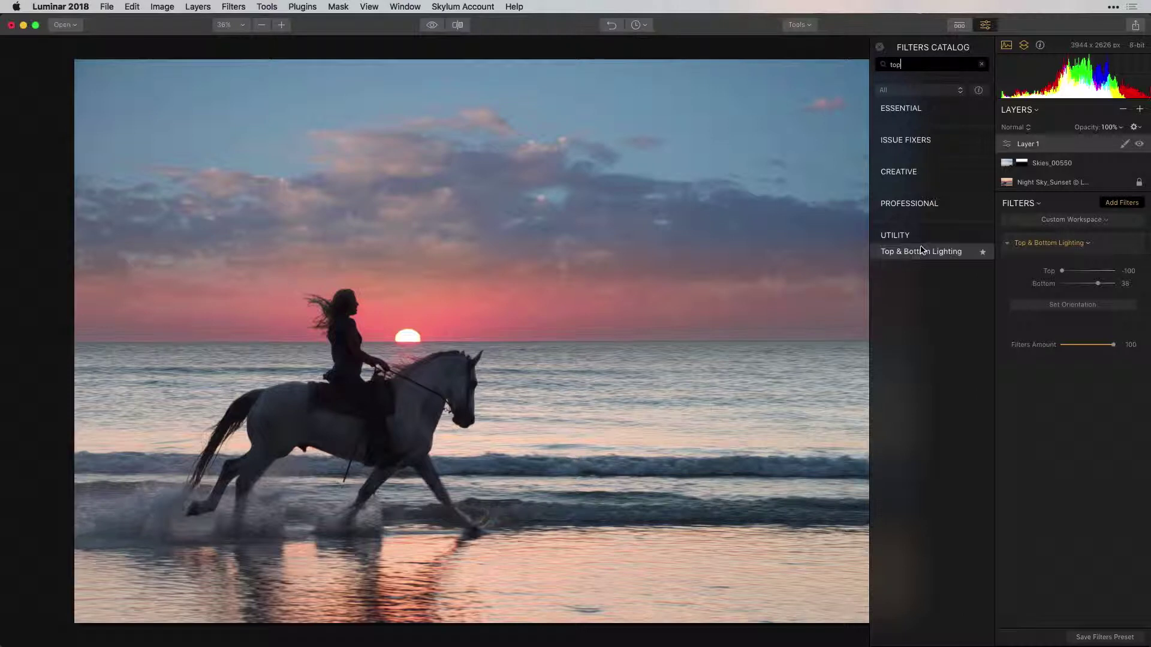
Add a second Top & Bottom Lighting filter with Top at -76 and Bottom 0
{"action": "left_click", "coordinate": [923, 251]}
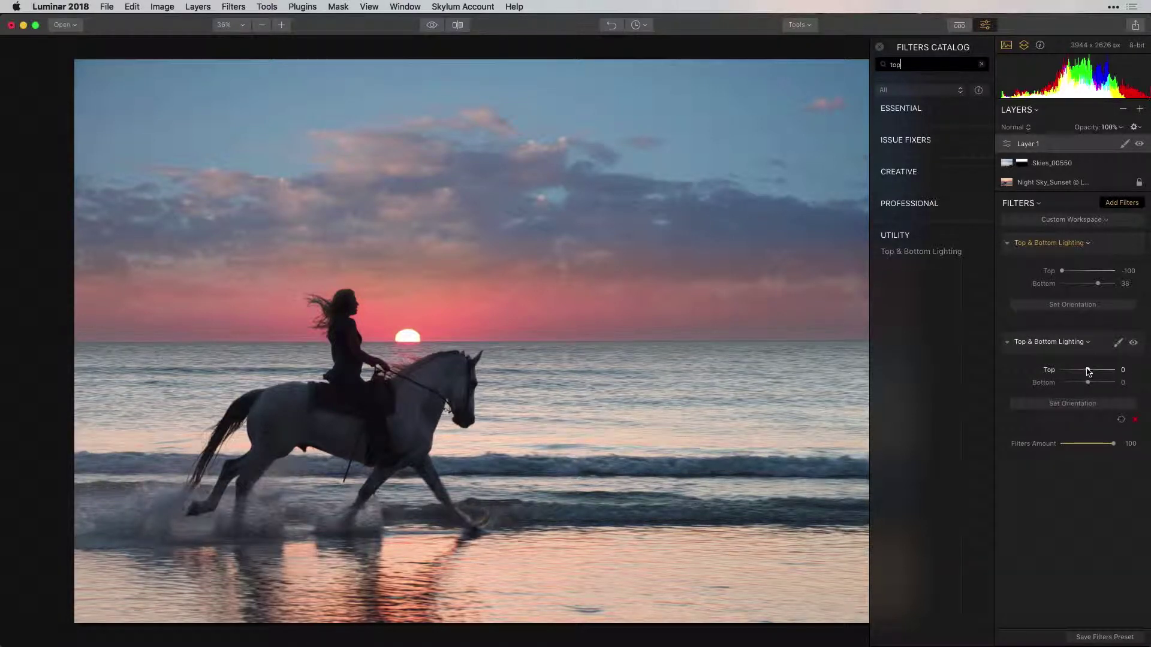
{"action": "left_click_drag", "start_coordinate": [1087, 370], "coordinate": [1067, 371]}
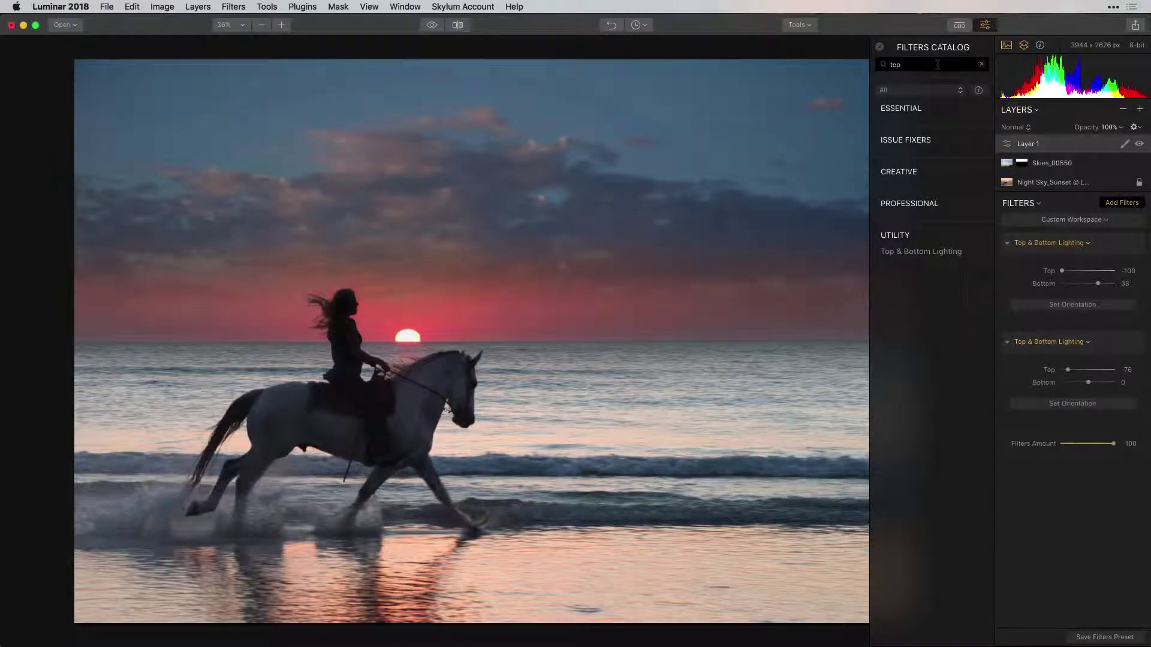
{"action": "left_click", "coordinate": [879, 47]}
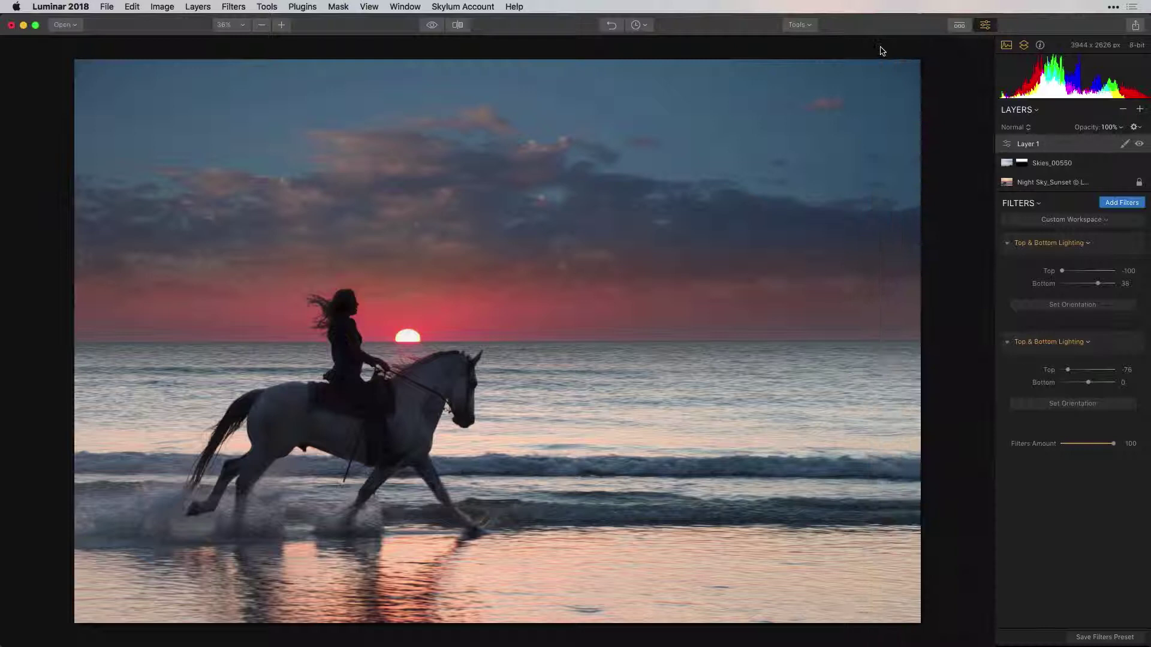
Set Layer 1's blend mode to Soft Light after trying Screen, at 100% opacity
{"action": "left_click", "coordinate": [1028, 129]}
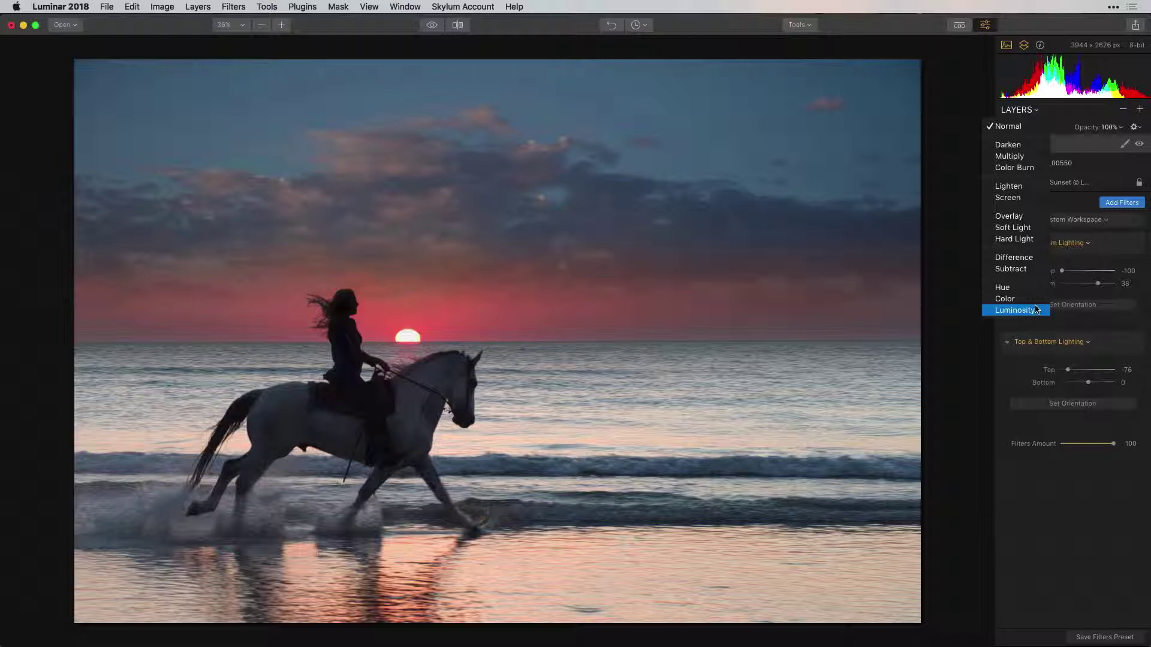
{"action": "left_click", "coordinate": [1016, 197]}
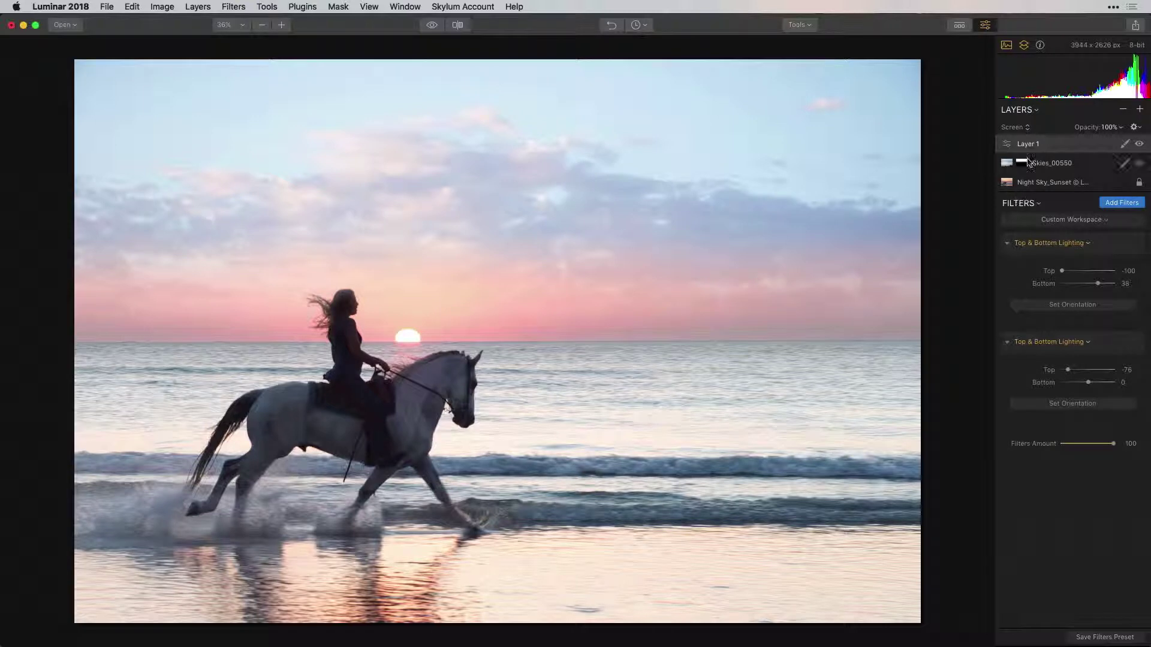
{"action": "left_click", "coordinate": [1025, 127]}
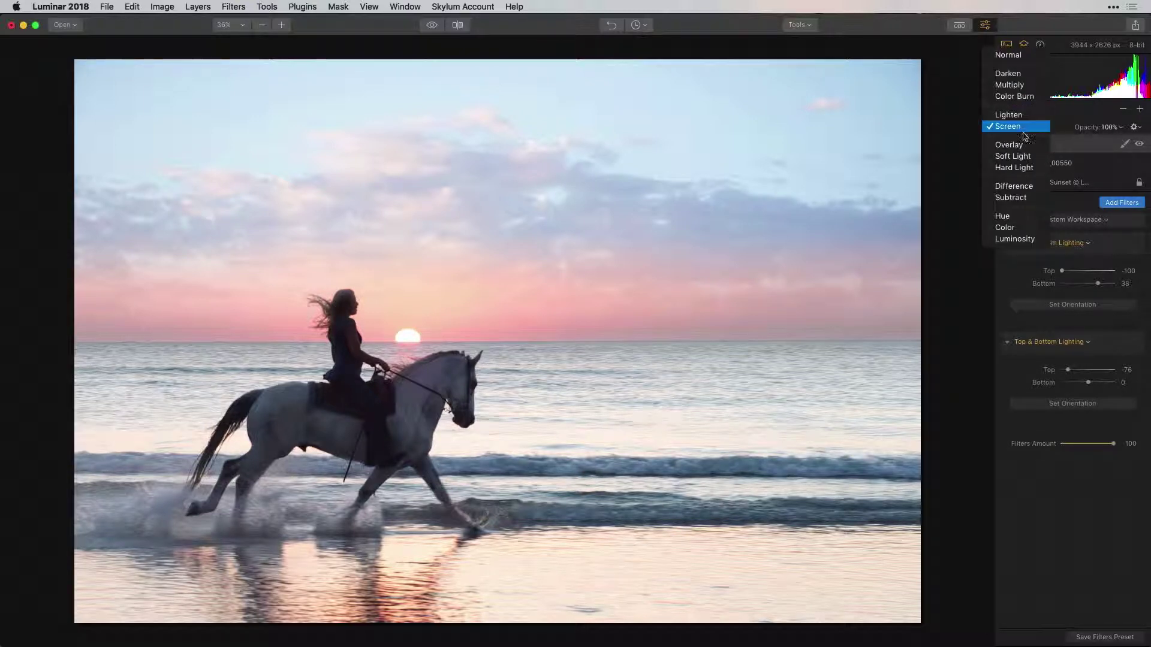
{"action": "left_click", "coordinate": [1028, 156]}
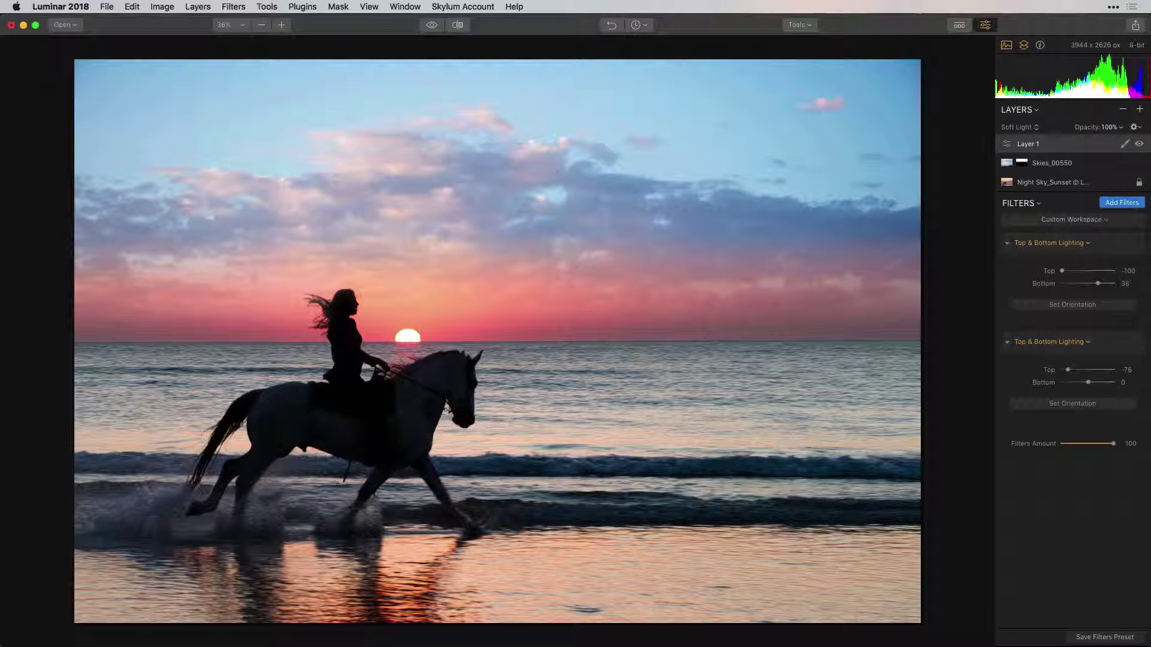
{"action": "left_click", "coordinate": [1118, 127]}
{"action": "mouse_move", "coordinate": [1129, 138]}
{"action": "left_mouse_down"}
{"action": "mouse_move", "coordinate": [1096, 139]}
{"action": "mouse_move", "coordinate": [1135, 139]}
{"action": "left_mouse_up"}
Preview the original photo briefly, then show the before/after split comparison
{"action": "left_click", "coordinate": [432, 26]}
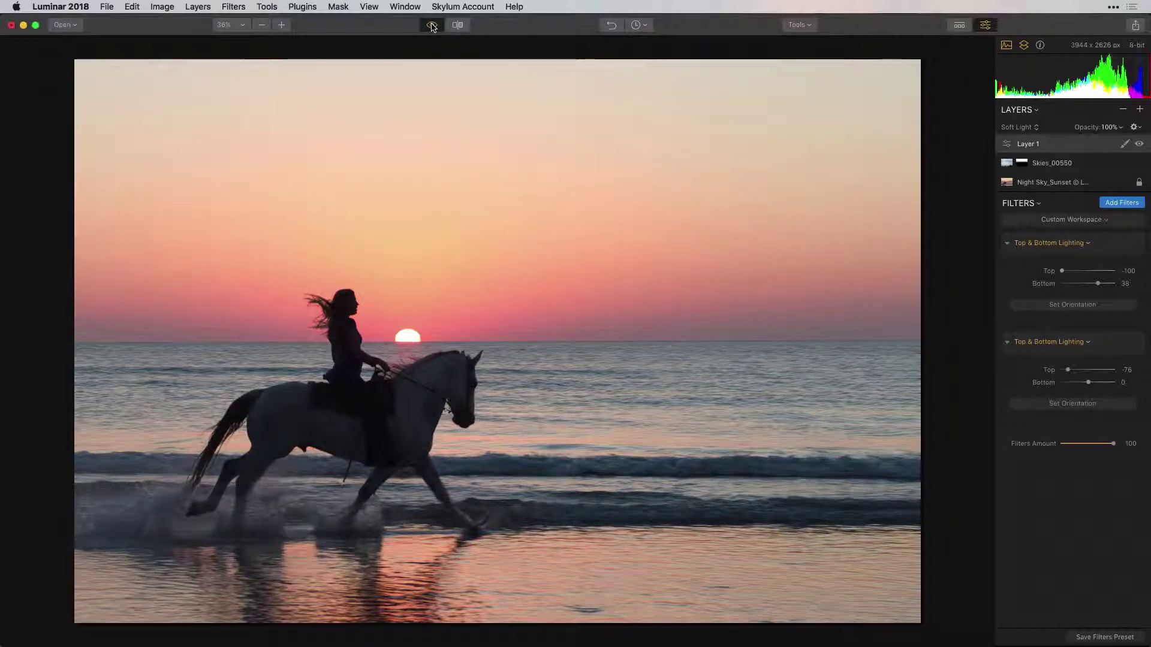
{"action": "left_click", "coordinate": [431, 26]}
{"action": "left_click", "coordinate": [457, 25]}
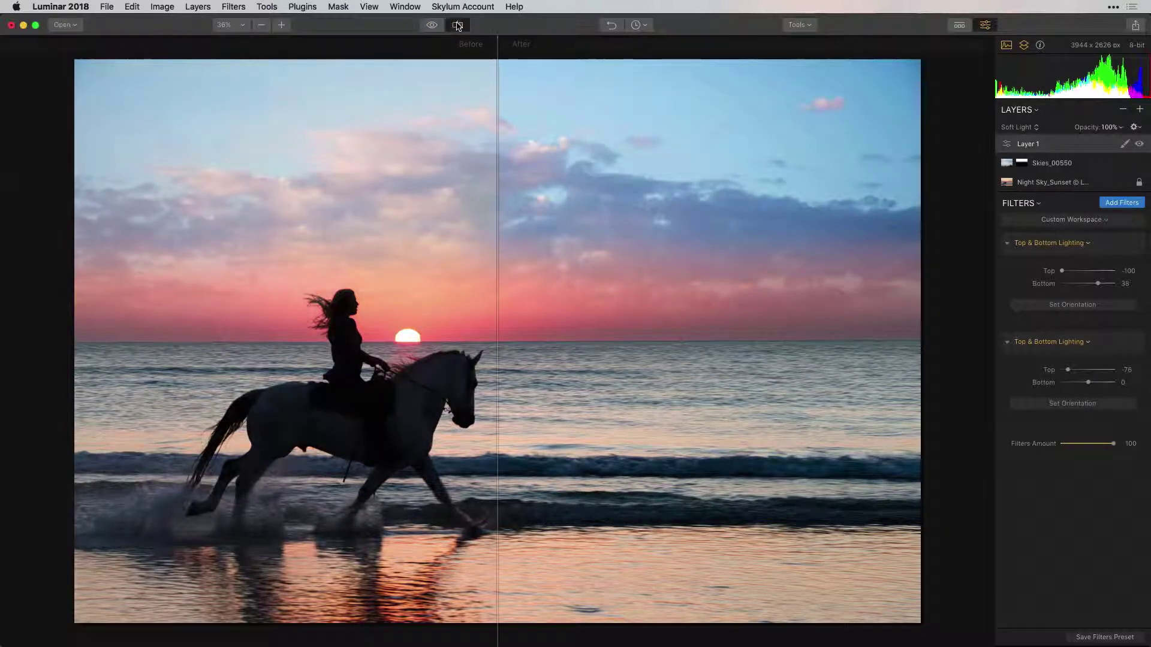